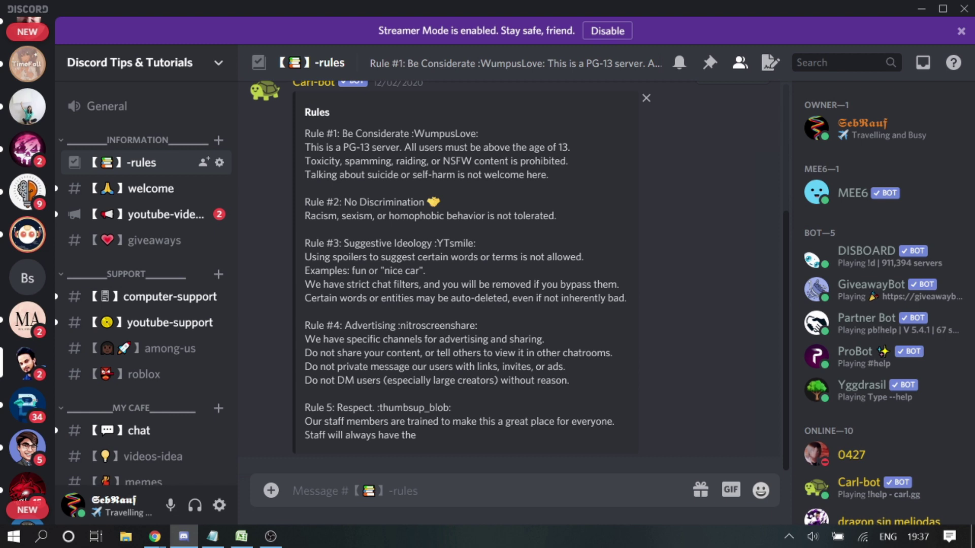
Open the BetterDiscord GitHub releases page listing BandagedBD_Windows.exe in Chrome, then return to Discord.
{"action": "mouse_move", "coordinate": [155, 534]}
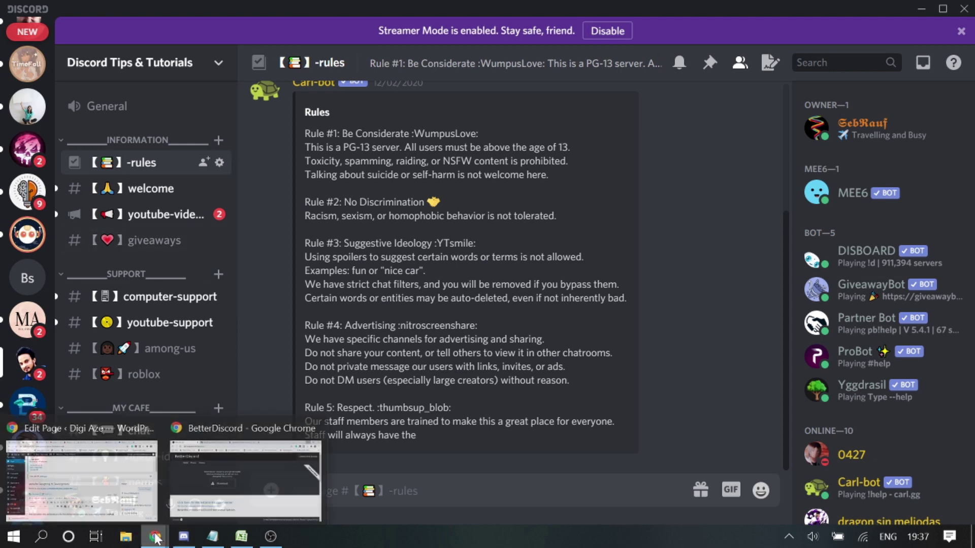
{"action": "left_click", "coordinate": [196, 468]}
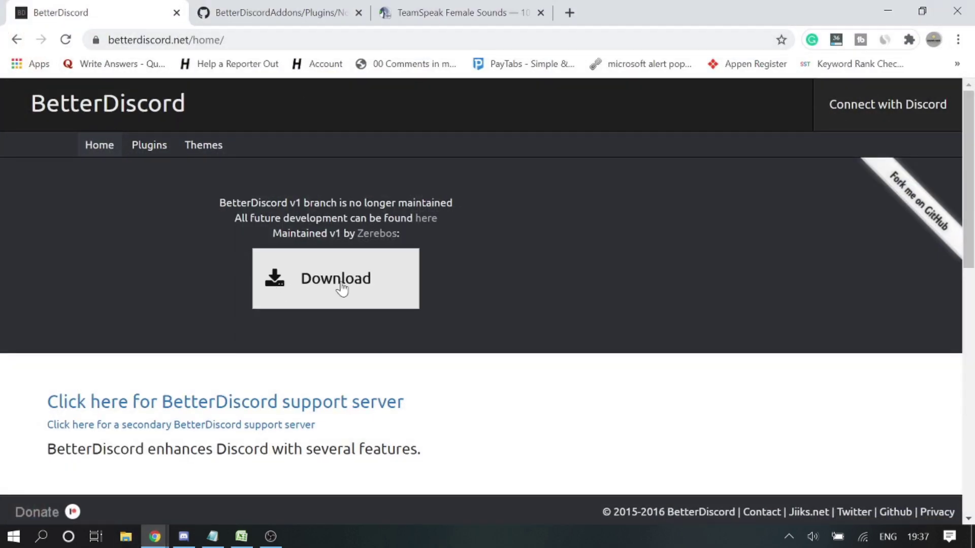
{"action": "scroll", "coordinate": [330, 279], "scroll_direction": "down", "scroll_amount": 3}
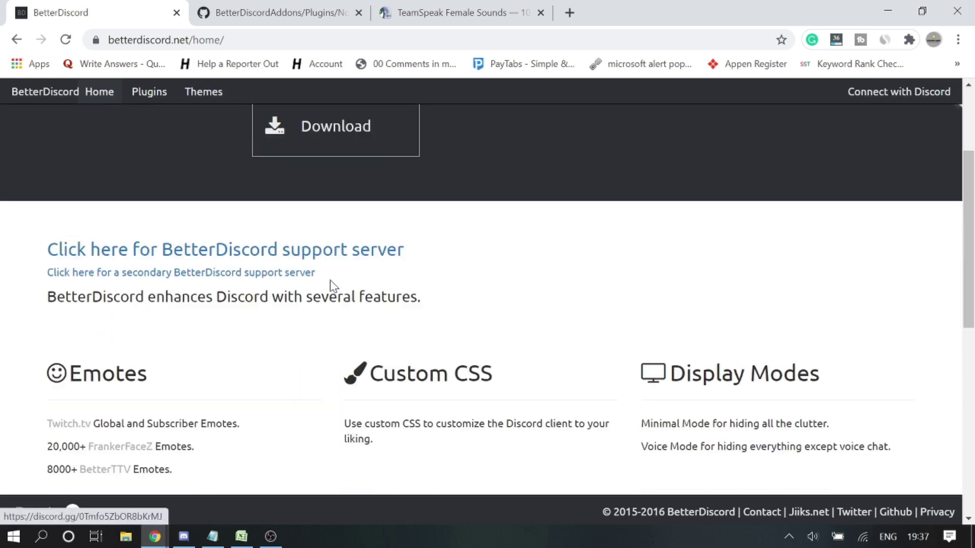
{"action": "scroll", "coordinate": [330, 279], "scroll_direction": "up", "scroll_amount": 3}
{"action": "left_click", "coordinate": [328, 288]}
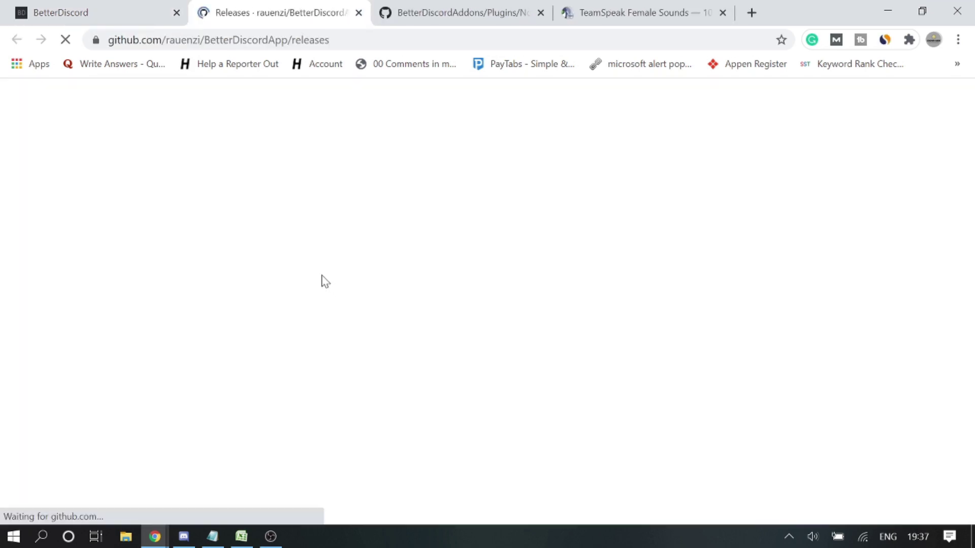
{"action": "scroll", "coordinate": [325, 279], "scroll_direction": "down", "scroll_amount": 4}
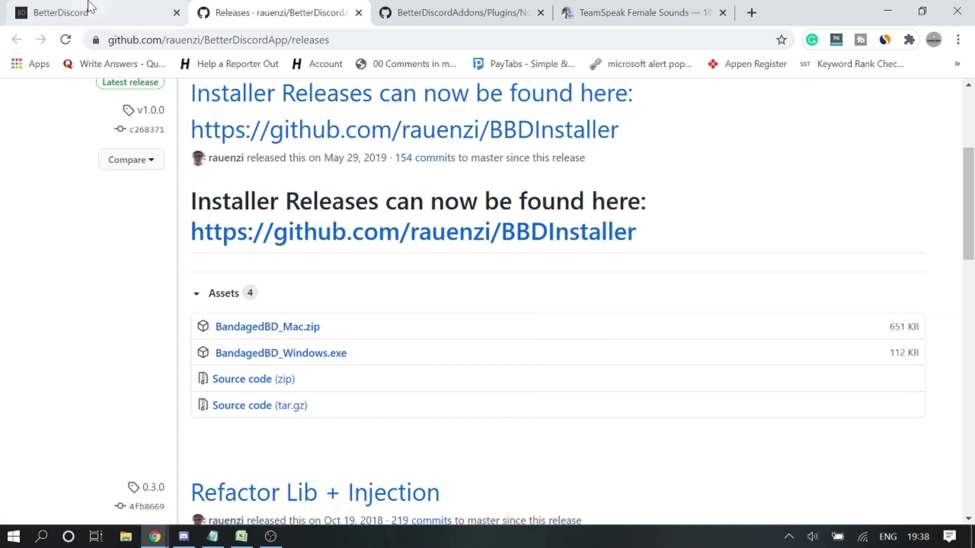
{"action": "left_click", "coordinate": [183, 537]}
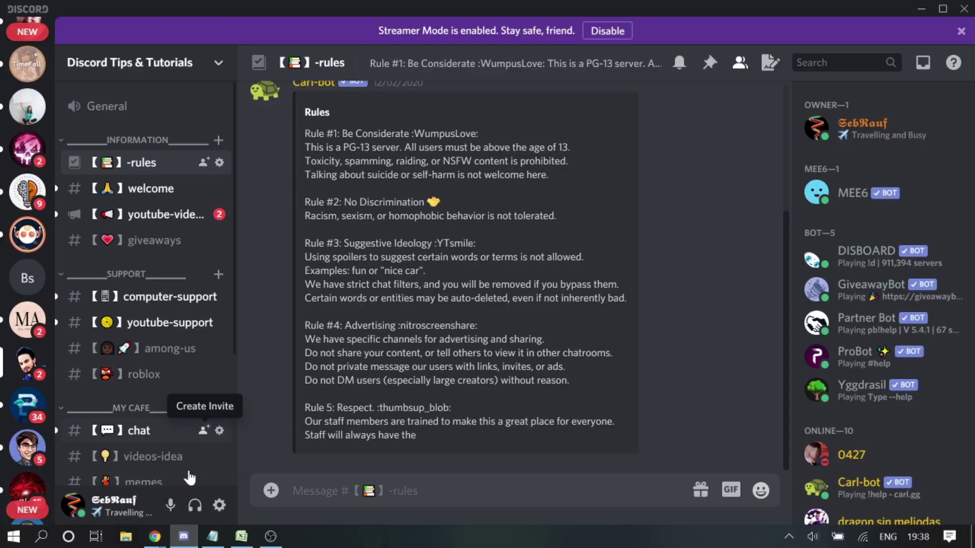
Go to User Settings > Bandaged BD > Plugins and open the plugin folder in File Explorer.
{"action": "left_click", "coordinate": [220, 505]}
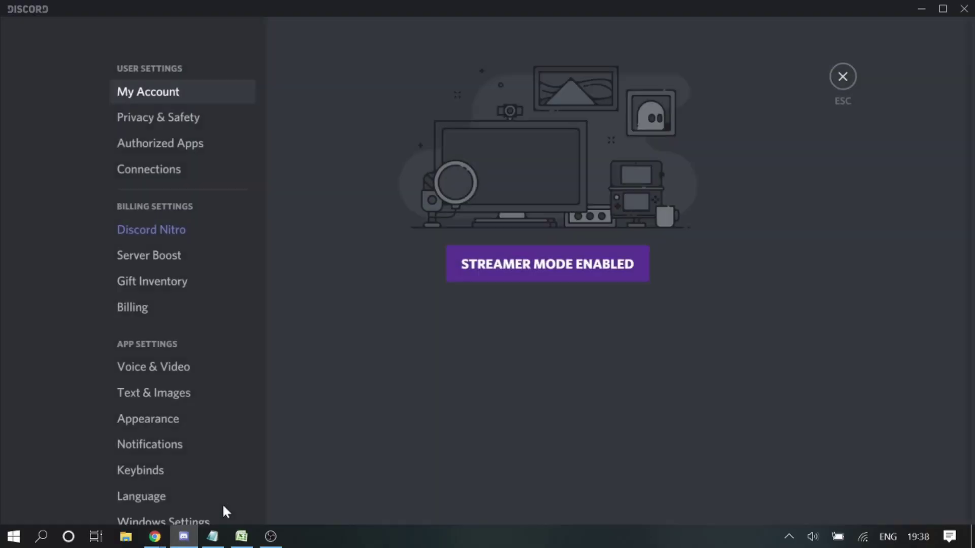
{"action": "scroll", "coordinate": [229, 366], "scroll_direction": "down", "scroll_amount": 5}
{"action": "scroll", "coordinate": [224, 342], "scroll_direction": "down", "scroll_amount": 5}
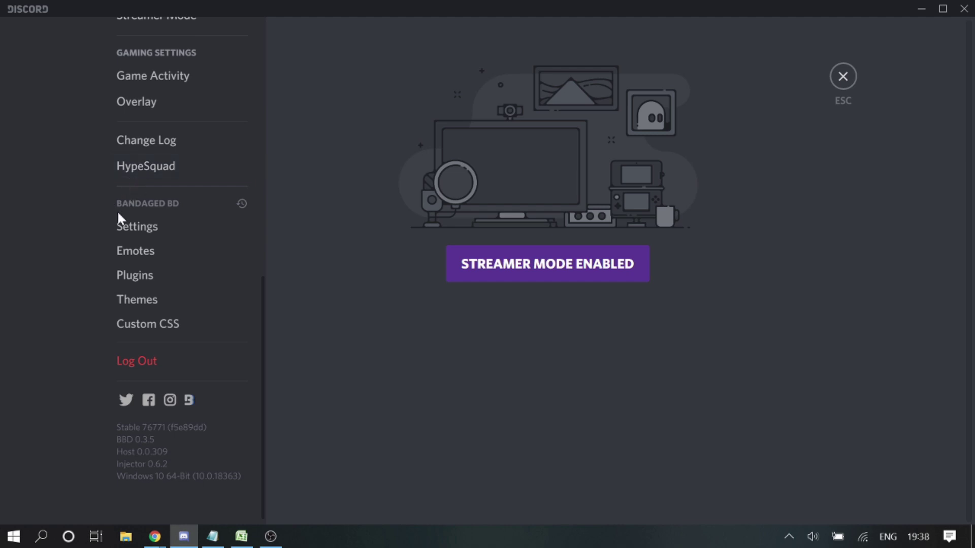
{"action": "left_click", "coordinate": [132, 323]}
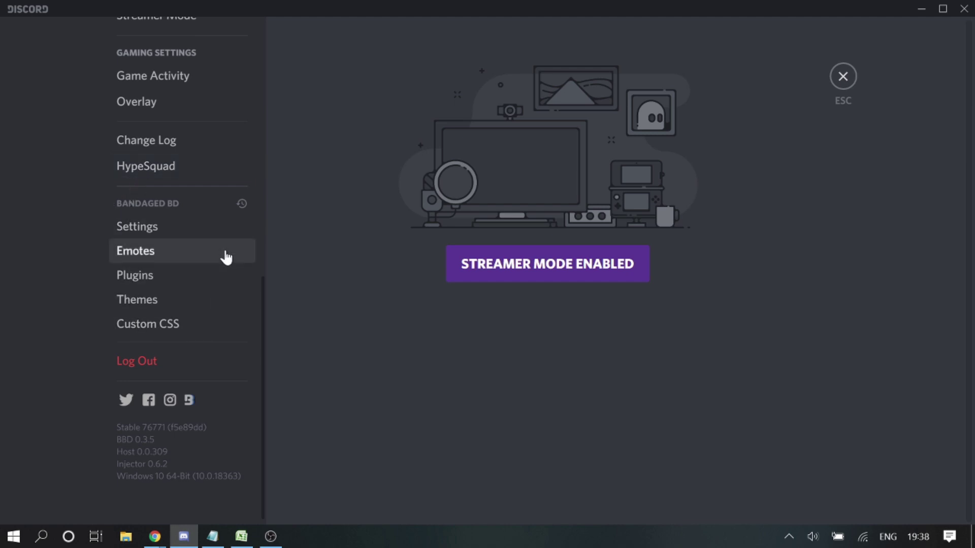
{"action": "left_click", "coordinate": [143, 277]}
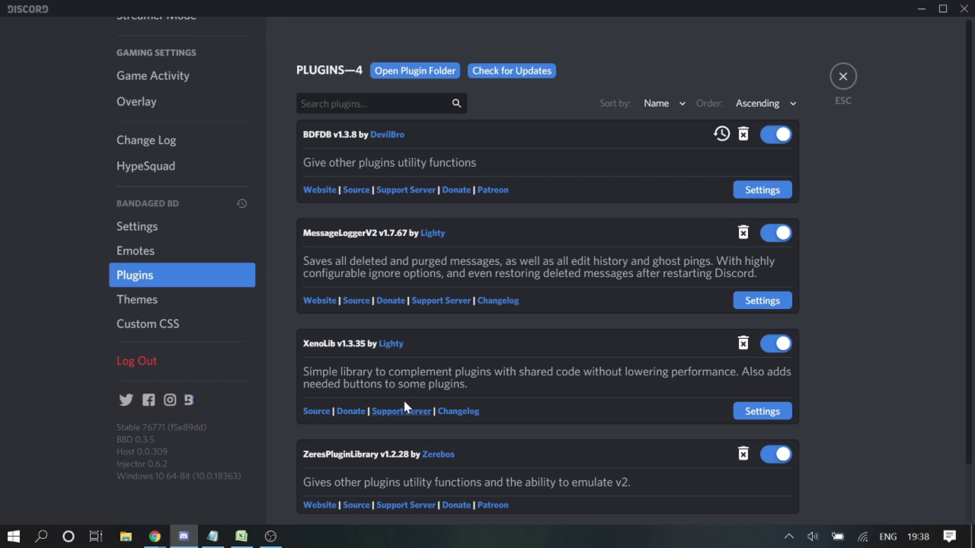
{"action": "left_click", "coordinate": [414, 76]}
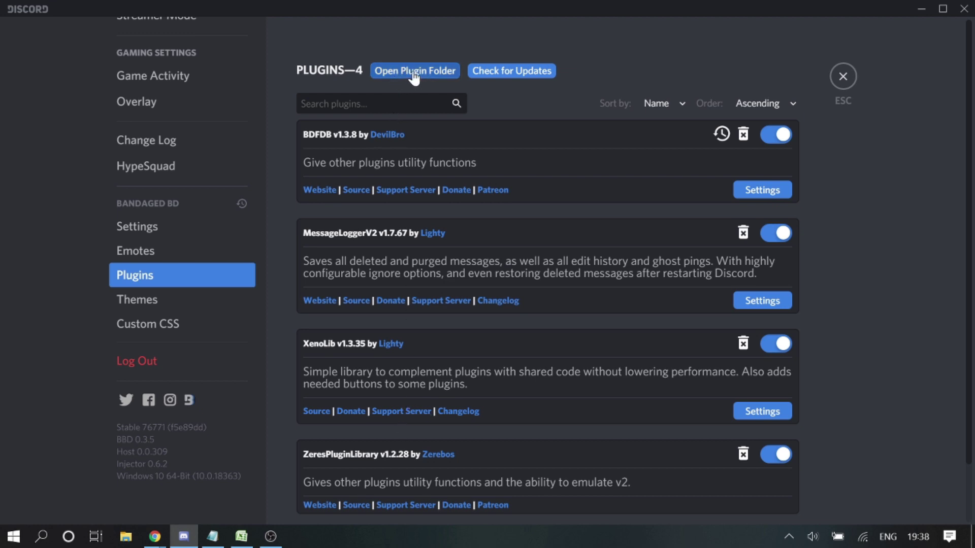
{"action": "left_click", "coordinate": [920, 11]}
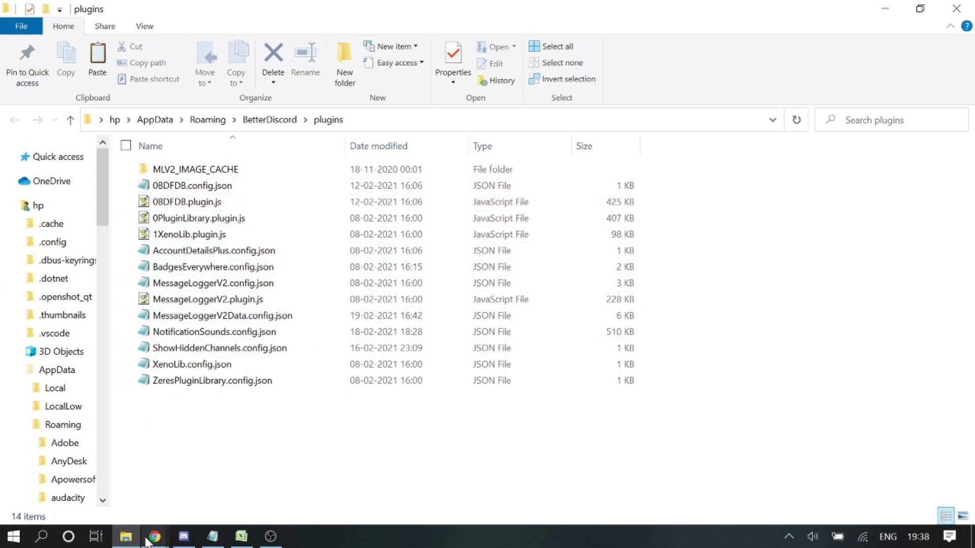
Download NotificationSounds via the Download Plugin badge in the BetterDiscordAddons README.
{"action": "mouse_move", "coordinate": [152, 537]}
{"action": "left_click", "coordinate": [218, 495]}
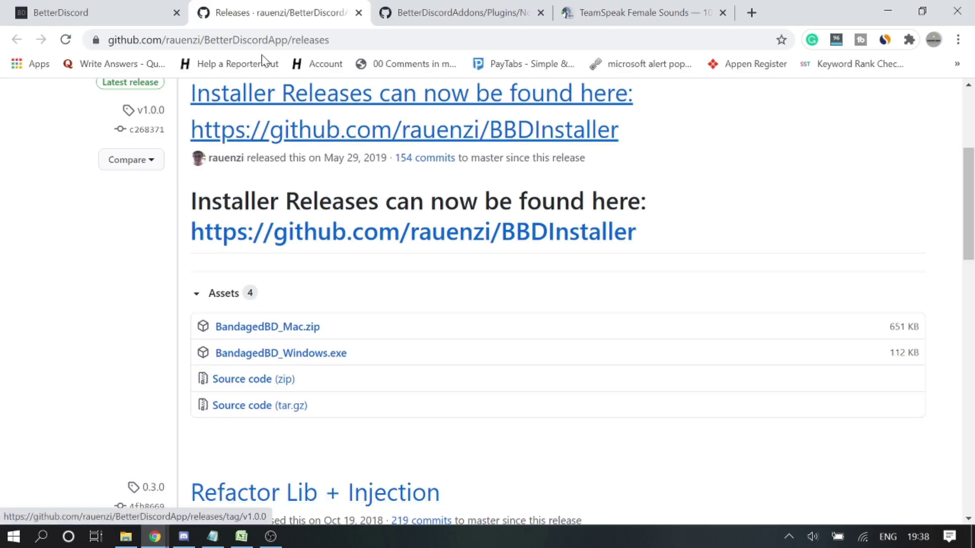
{"action": "left_click", "coordinate": [415, 5]}
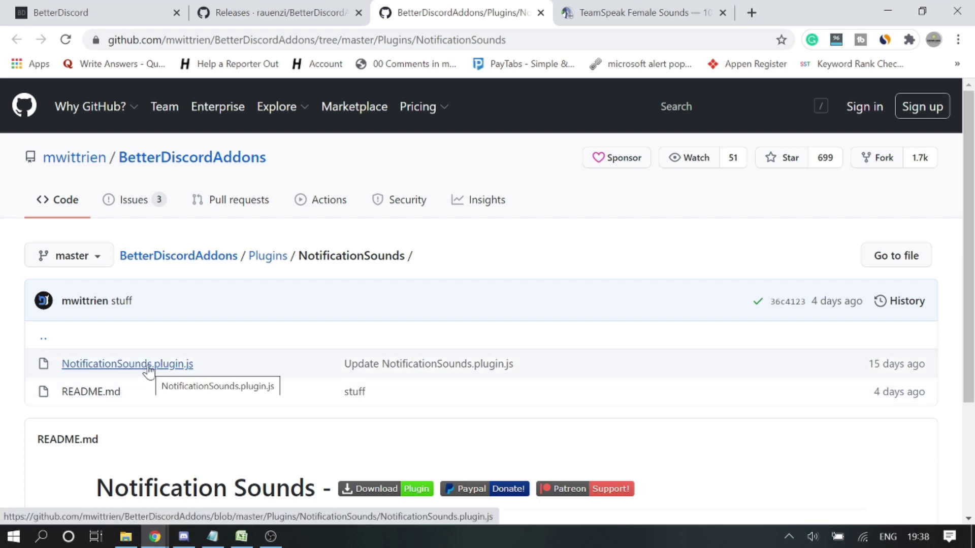
{"action": "scroll", "coordinate": [132, 364], "scroll_direction": "down", "scroll_amount": 3}
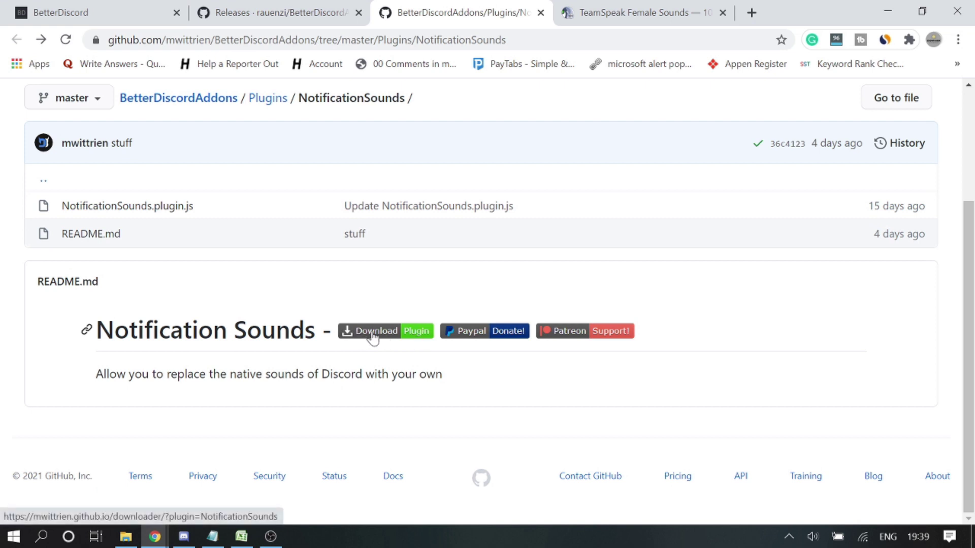
{"action": "left_click", "coordinate": [373, 335]}
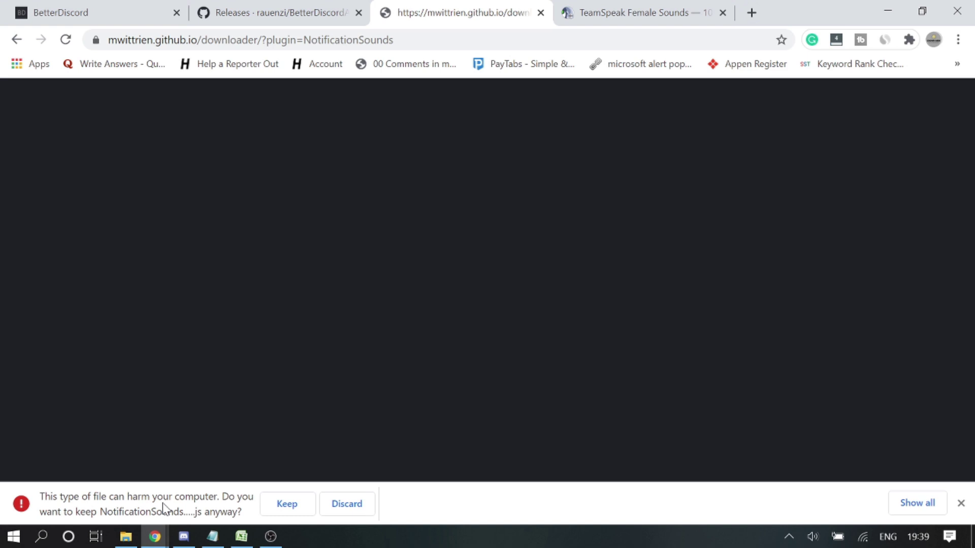
Keep the downloaded NotificationSounds.plugin.js and show it in the Downloads folder.
{"action": "left_click", "coordinate": [287, 512]}
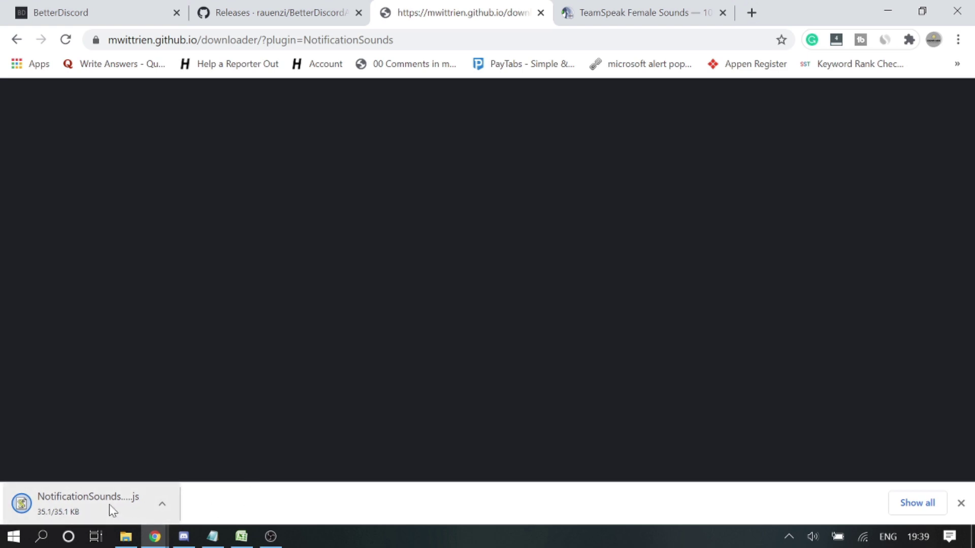
{"action": "right_click", "coordinate": [89, 500]}
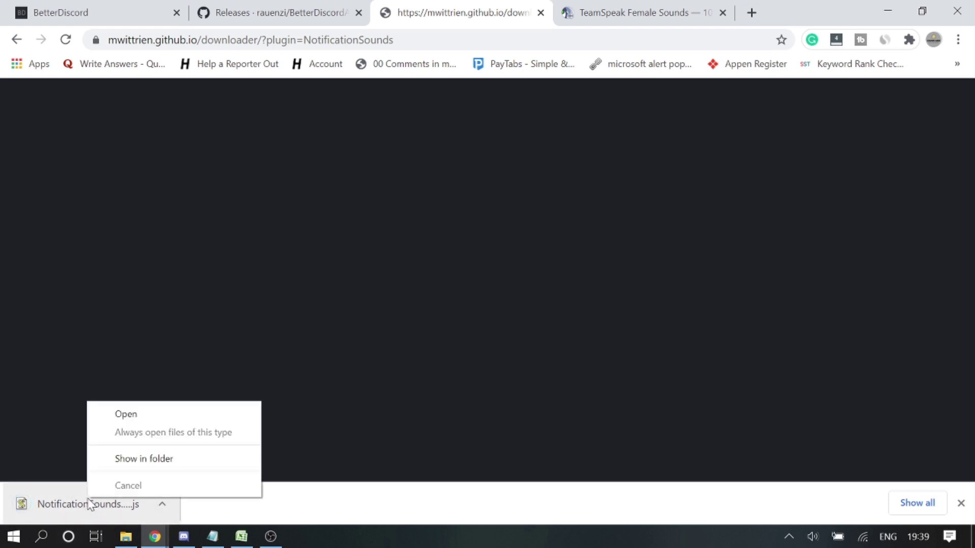
{"action": "left_click", "coordinate": [135, 458]}
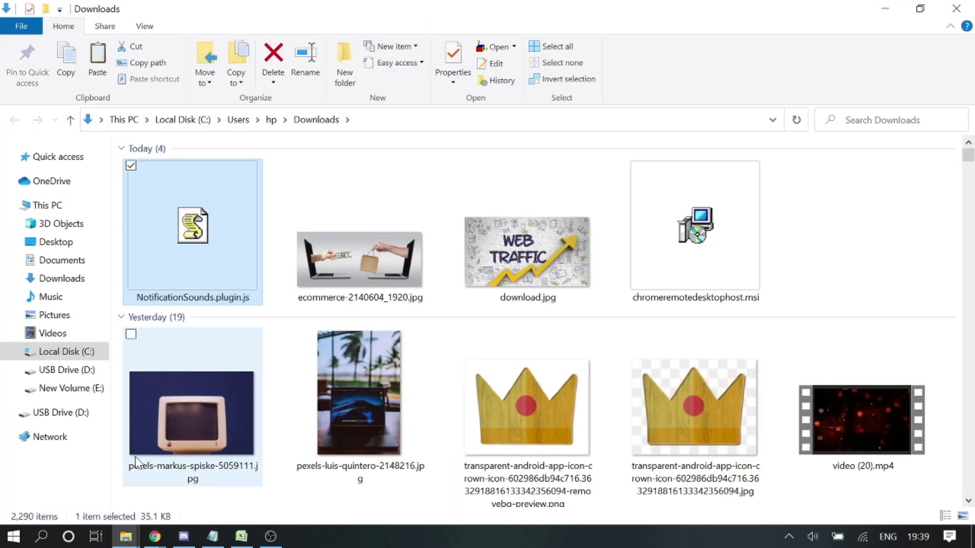
Arrange the Downloads and plugins folder windows side by side.
{"action": "left_click", "coordinate": [920, 8]}
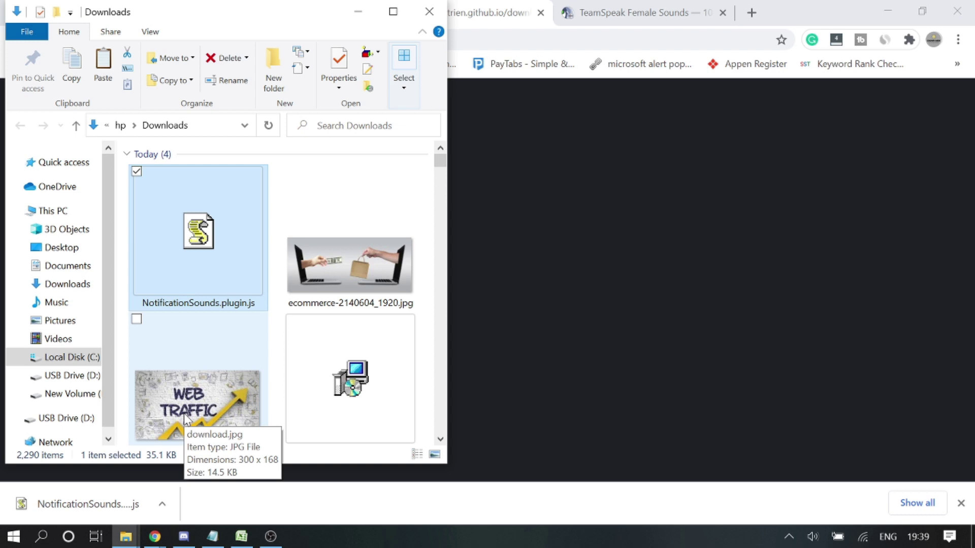
{"action": "left_click_drag", "start_coordinate": [282, 17], "coordinate": [280, 17]}
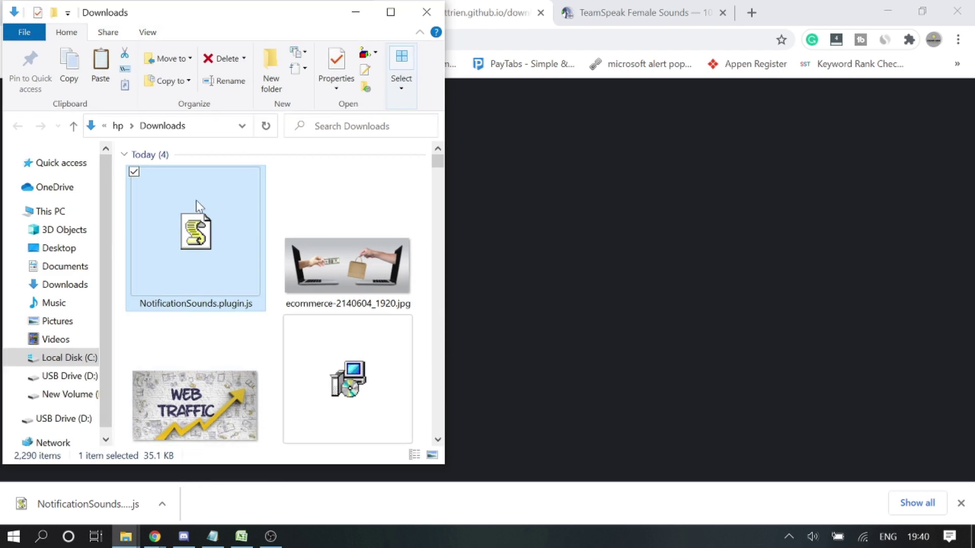
{"action": "left_click", "coordinate": [126, 536]}
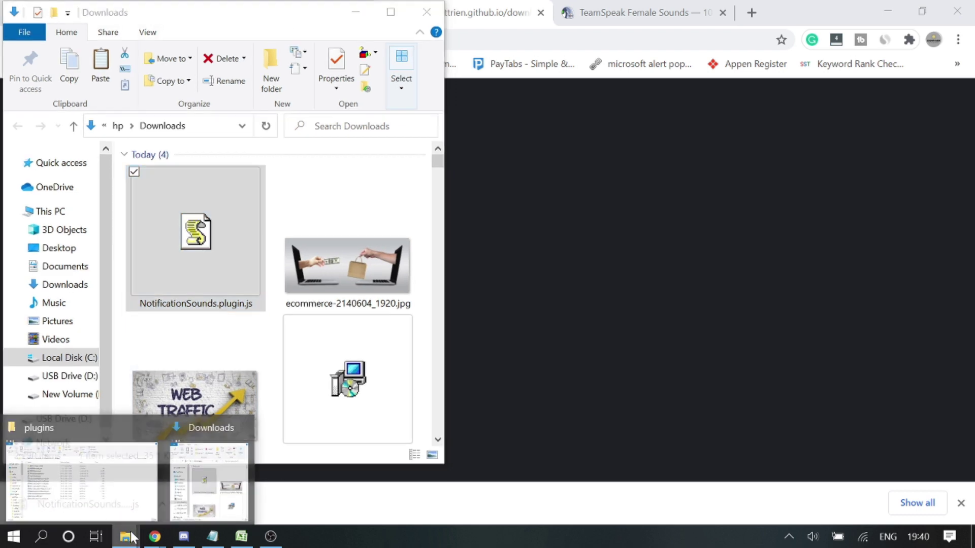
{"action": "left_click", "coordinate": [99, 476]}
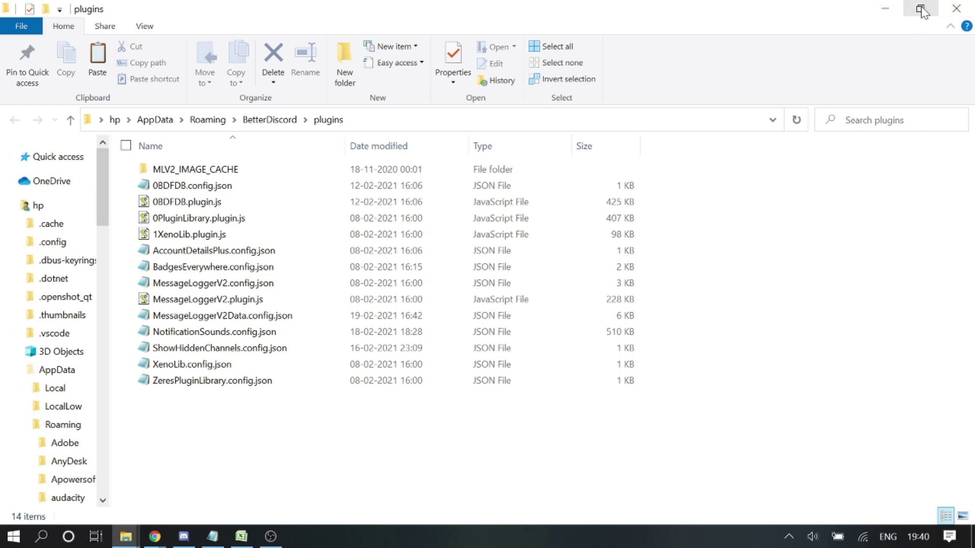
{"action": "left_click", "coordinate": [921, 11]}
{"action": "left_click_drag", "start_coordinate": [755, 102], "coordinate": [682, 28]}
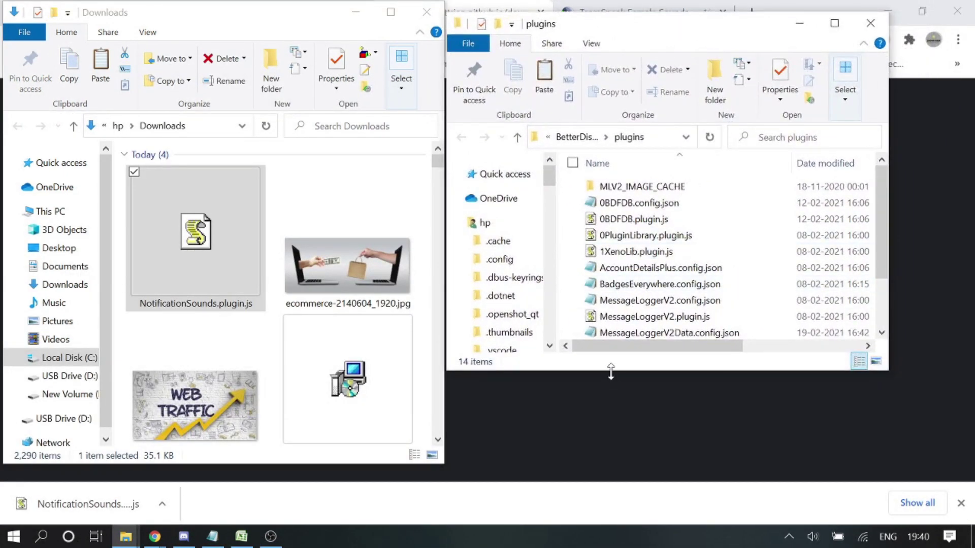
{"action": "left_click_drag", "start_coordinate": [611, 372], "coordinate": [588, 480]}
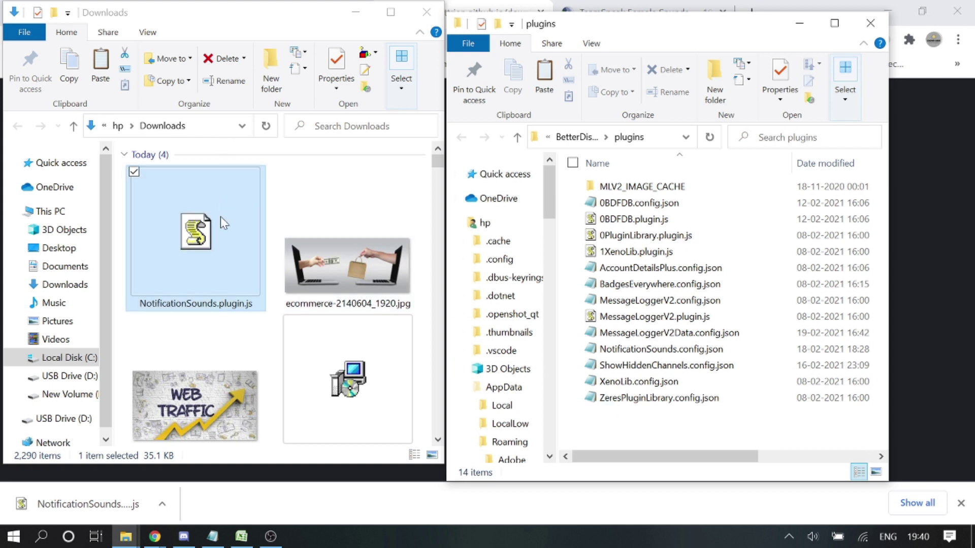
Move NotificationSounds.plugin.js into the plugins folder, close both folders, and return to Discord.
{"action": "left_click_drag", "start_coordinate": [205, 233], "coordinate": [653, 440]}
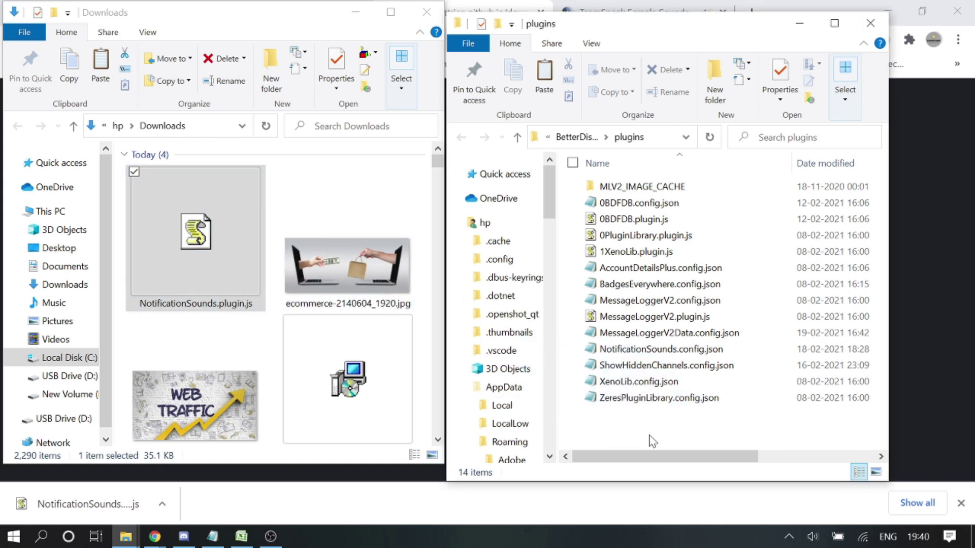
{"action": "left_click", "coordinate": [425, 15]}
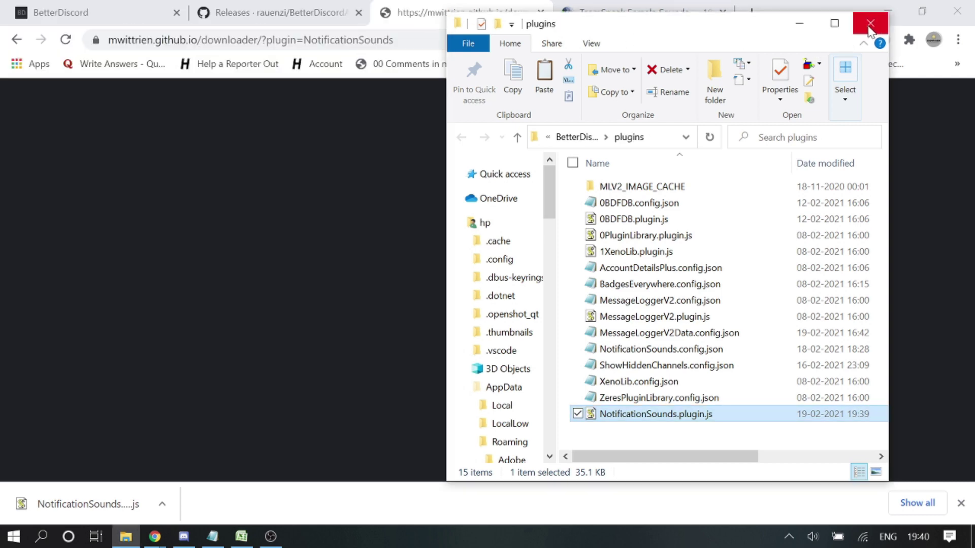
{"action": "left_click", "coordinate": [868, 28]}
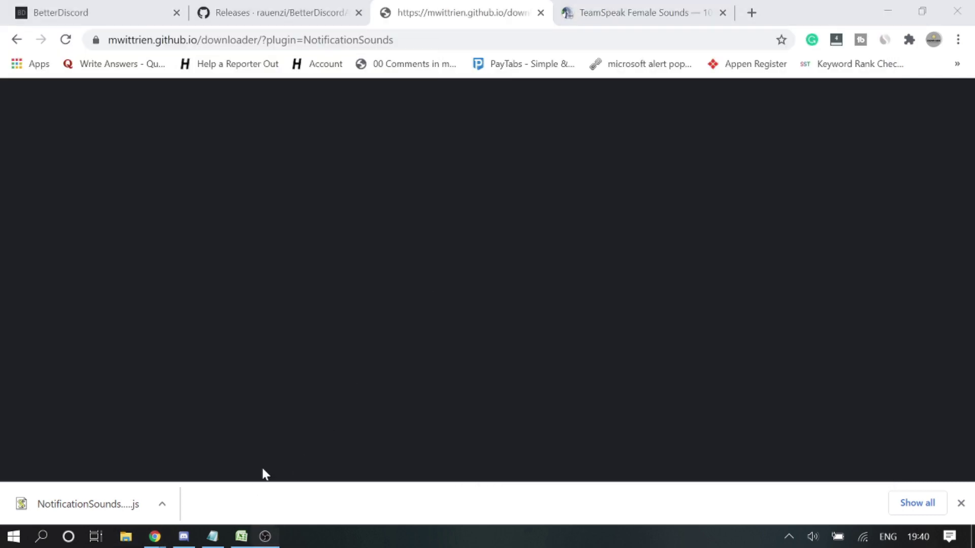
{"action": "left_click", "coordinate": [184, 536]}
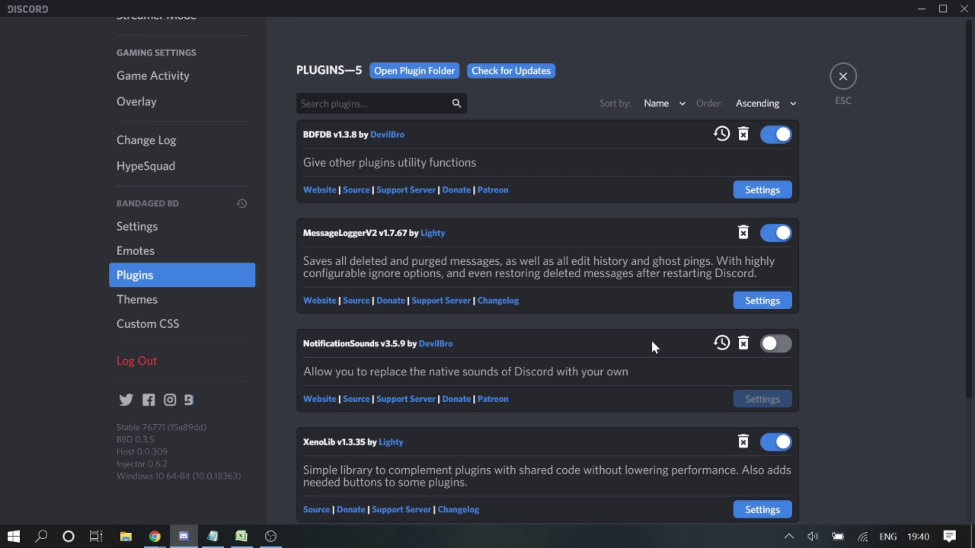
Switch on NotificationSounds v3.5.9 and open its settings from the Plugins page.
{"action": "left_click", "coordinate": [773, 348]}
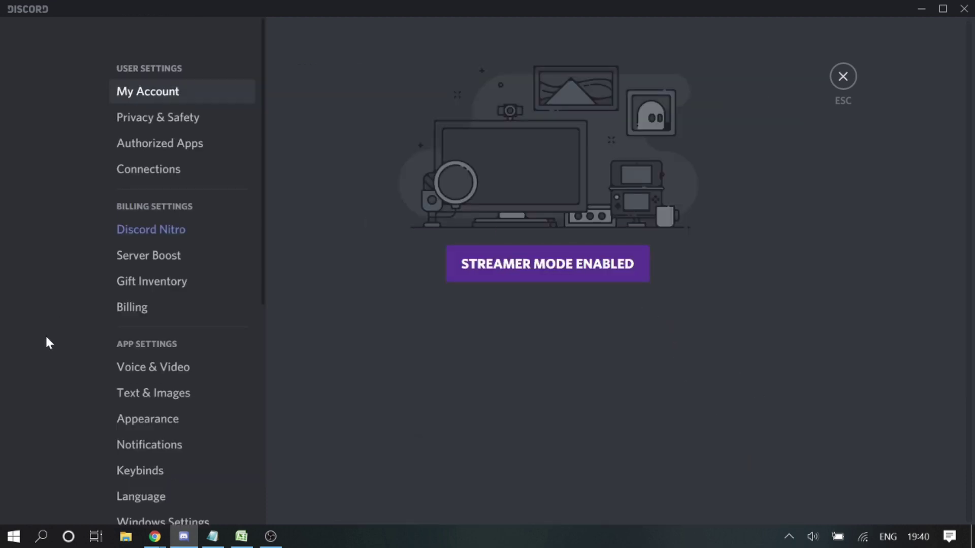
{"action": "scroll", "coordinate": [147, 370], "scroll_direction": "down", "scroll_amount": 8}
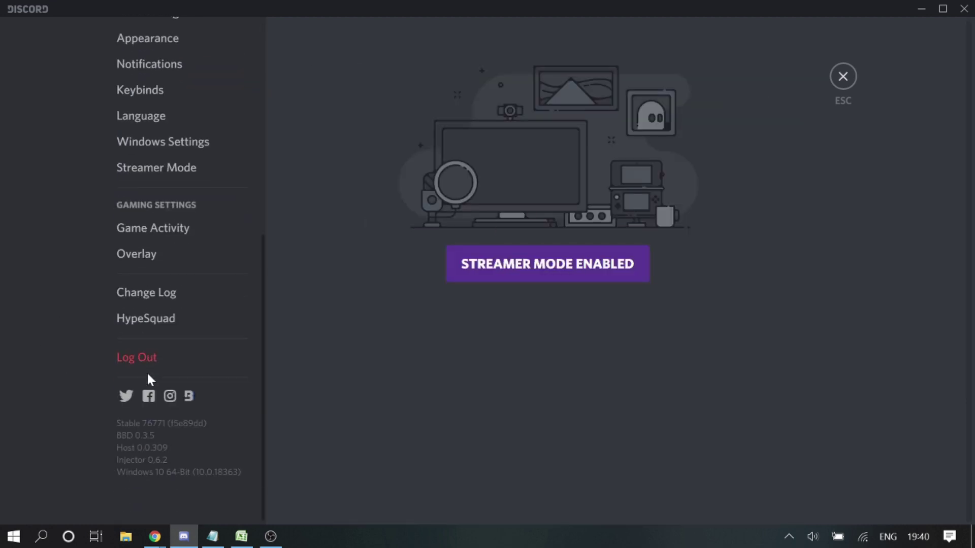
{"action": "left_click", "coordinate": [843, 78]}
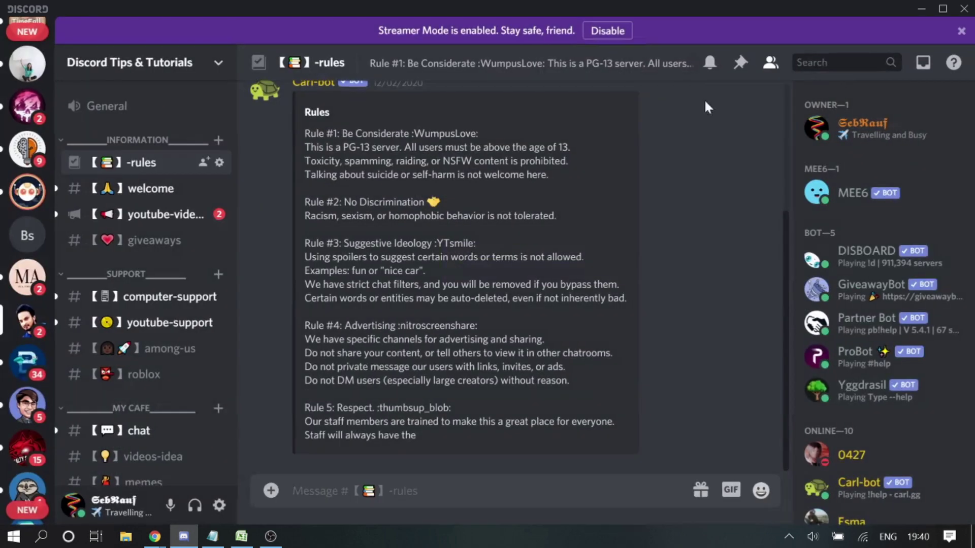
{"action": "left_click", "coordinate": [221, 503]}
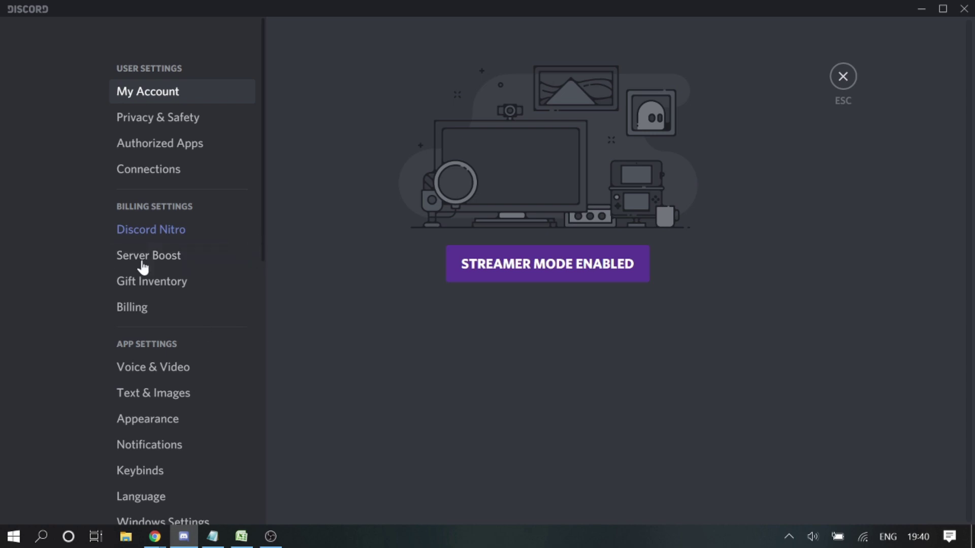
{"action": "scroll", "coordinate": [254, 249], "scroll_direction": "down", "scroll_amount": 2}
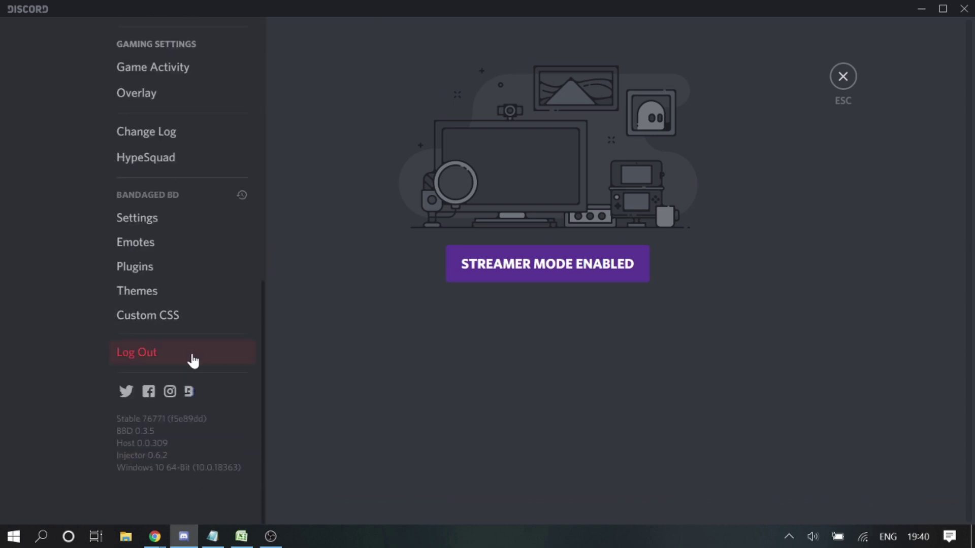
{"action": "left_click", "coordinate": [151, 276]}
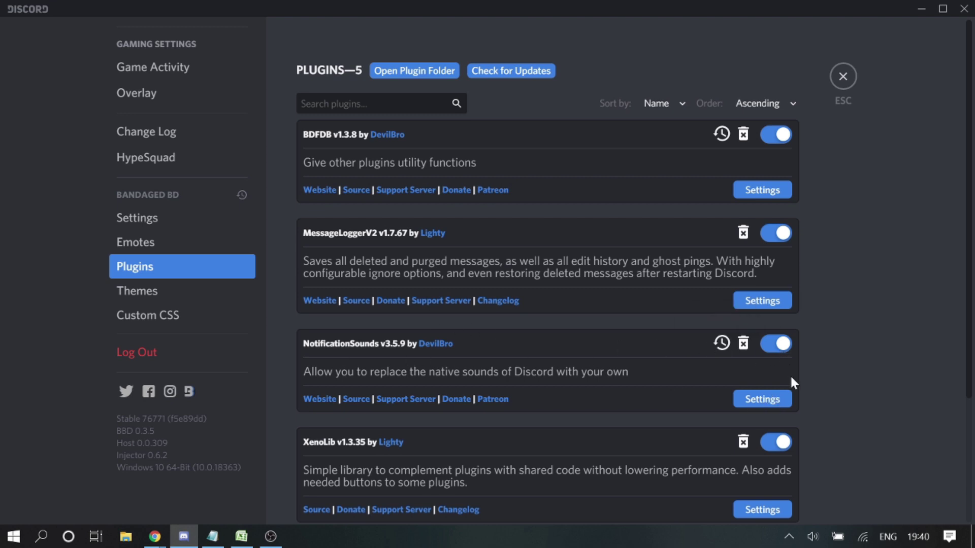
{"action": "left_click", "coordinate": [761, 399]}
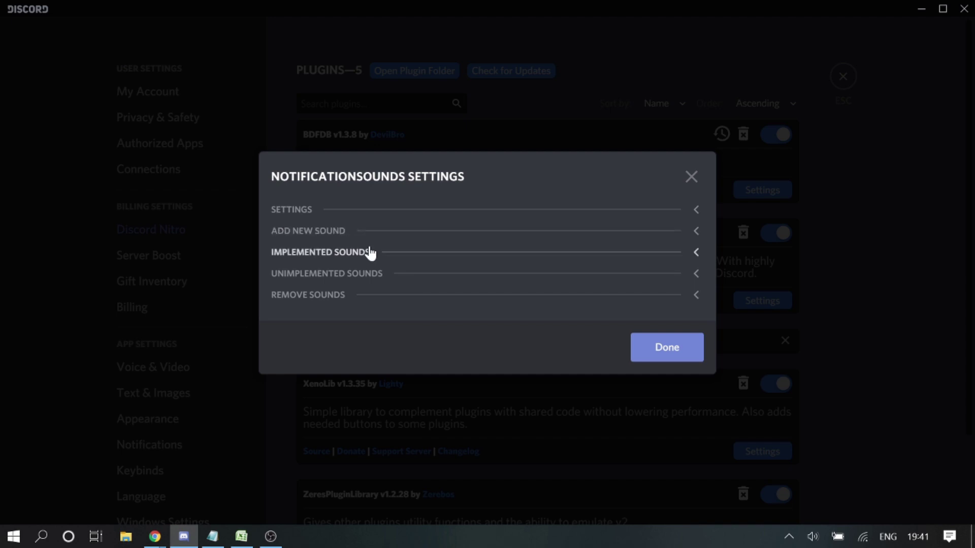
Look over the Implemented Sounds categories, then expand the Add New Sound form.
{"action": "left_click", "coordinate": [364, 257]}
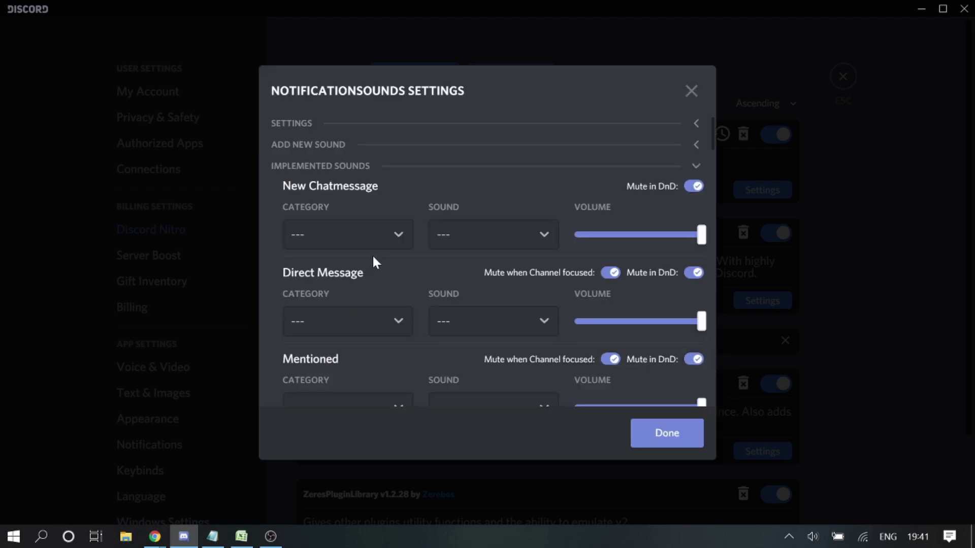
{"action": "scroll", "coordinate": [357, 285], "scroll_direction": "down", "scroll_amount": 6}
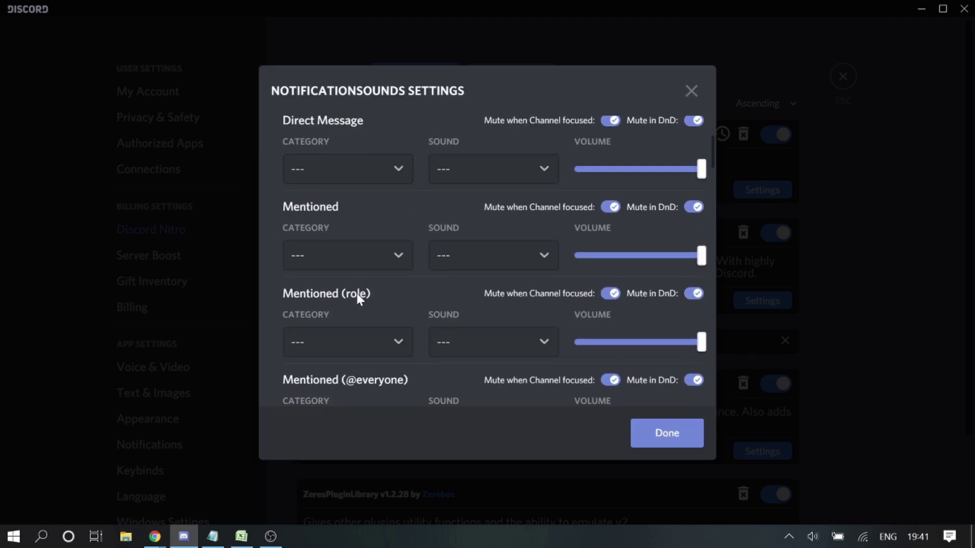
{"action": "scroll", "coordinate": [357, 297], "scroll_direction": "up", "scroll_amount": 7}
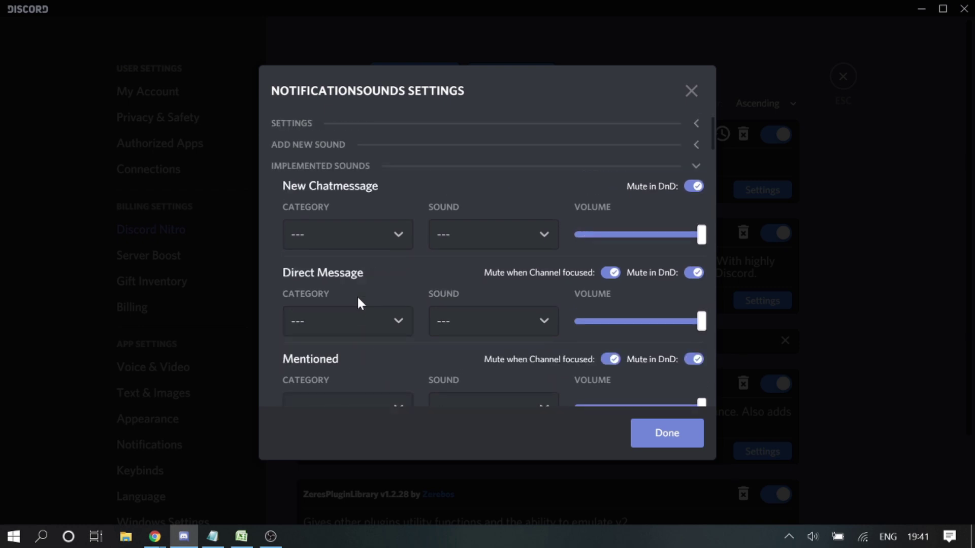
{"action": "left_click", "coordinate": [348, 237]}
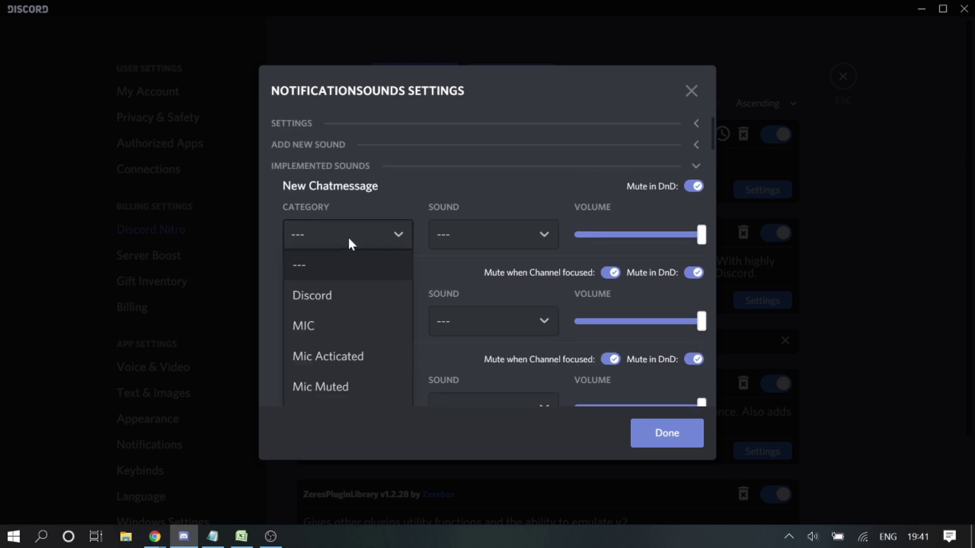
{"action": "left_click", "coordinate": [348, 234]}
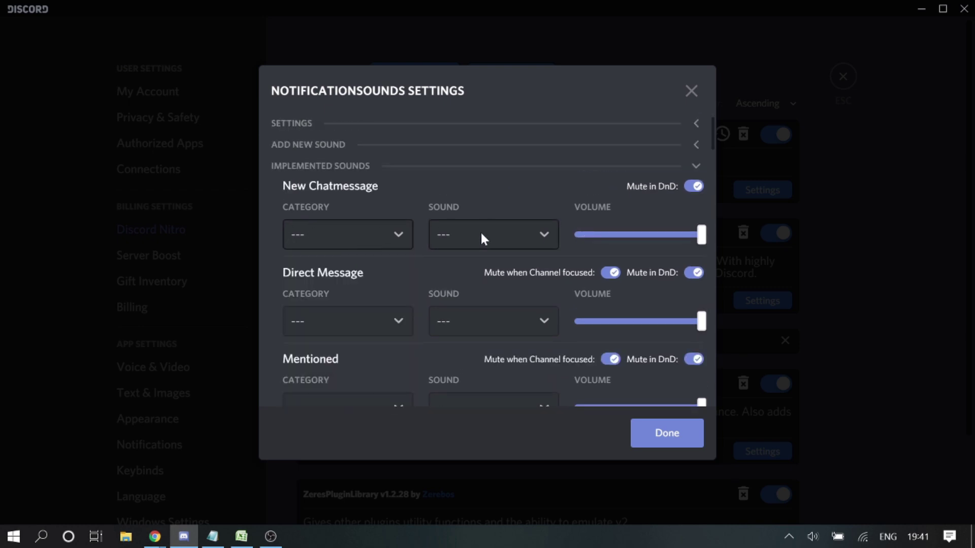
{"action": "left_click", "coordinate": [367, 152]}
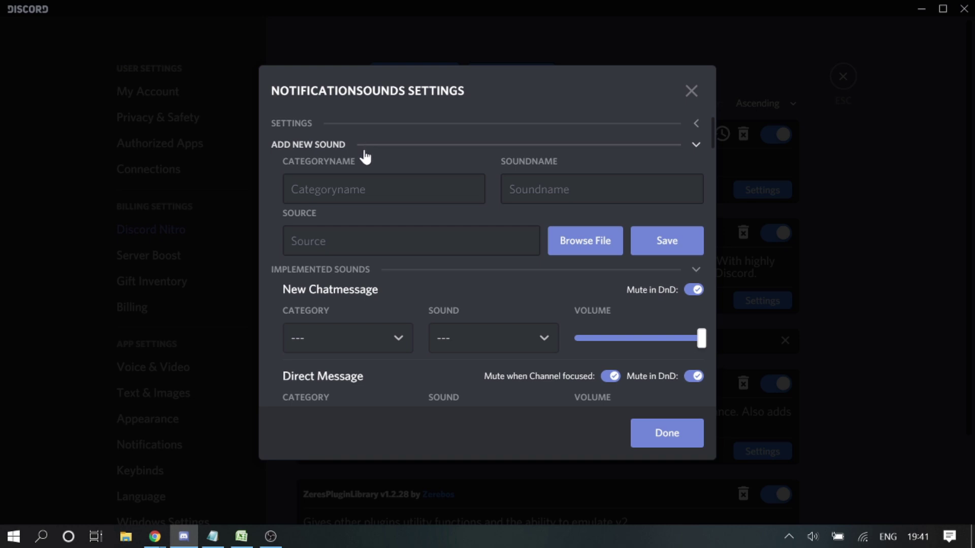
Enter MICMUTED as both the category name and sound name of the new sound.
{"action": "left_click", "coordinate": [335, 189]}
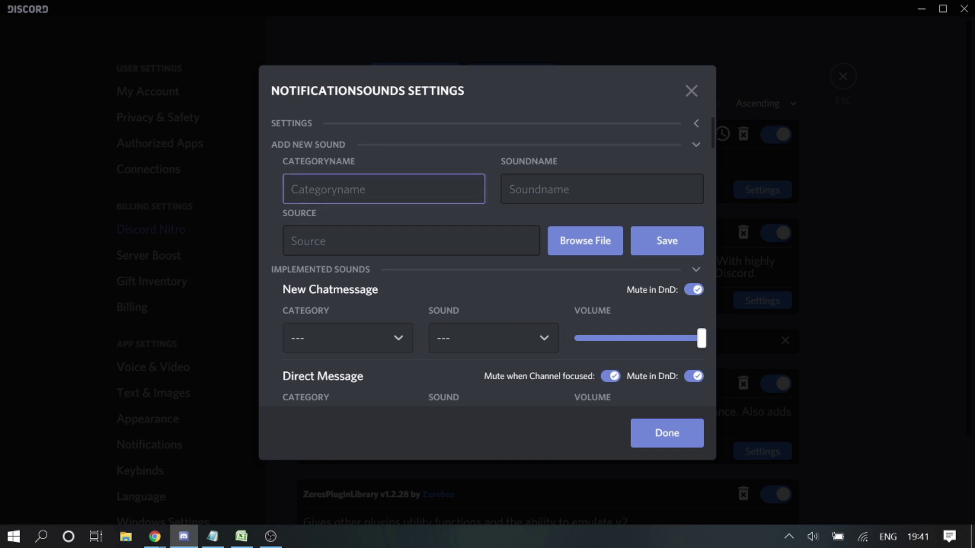
{"action": "type", "text": "MICMUTED"}
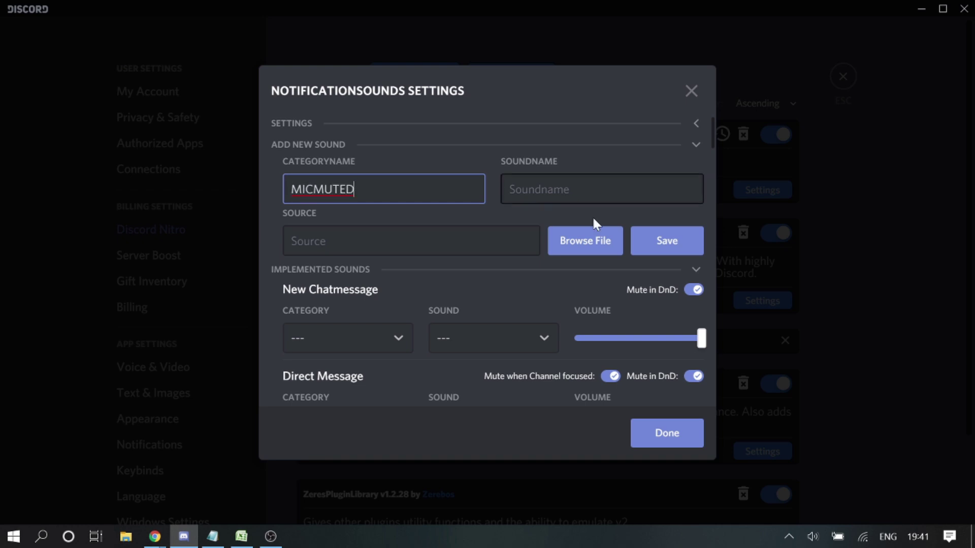
{"action": "left_click", "coordinate": [593, 201]}
{"action": "left_click_drag", "start_coordinate": [376, 194], "coordinate": [218, 199]}
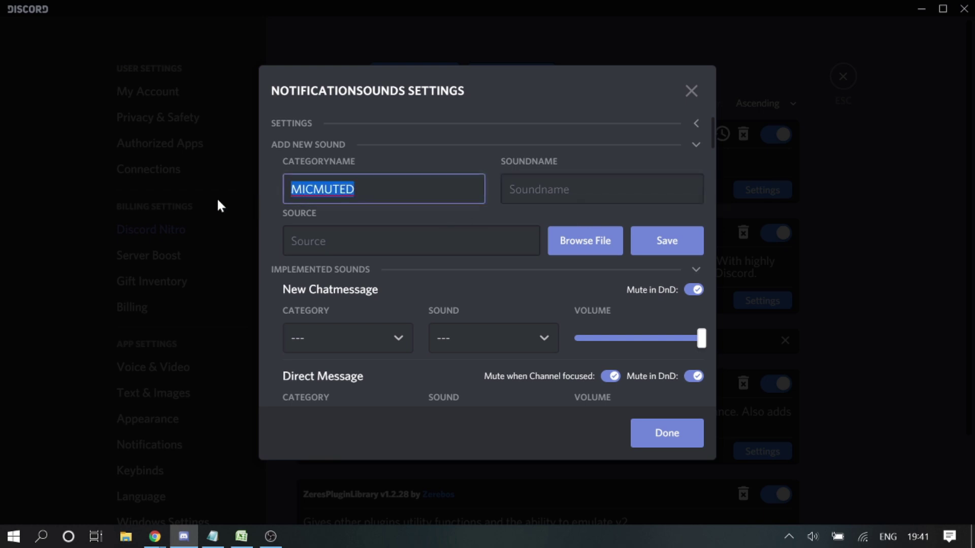
{"action": "key", "text": "ctrl+c"}
{"action": "key", "text": "Tab"}
{"action": "key", "text": "ctrl+v"}
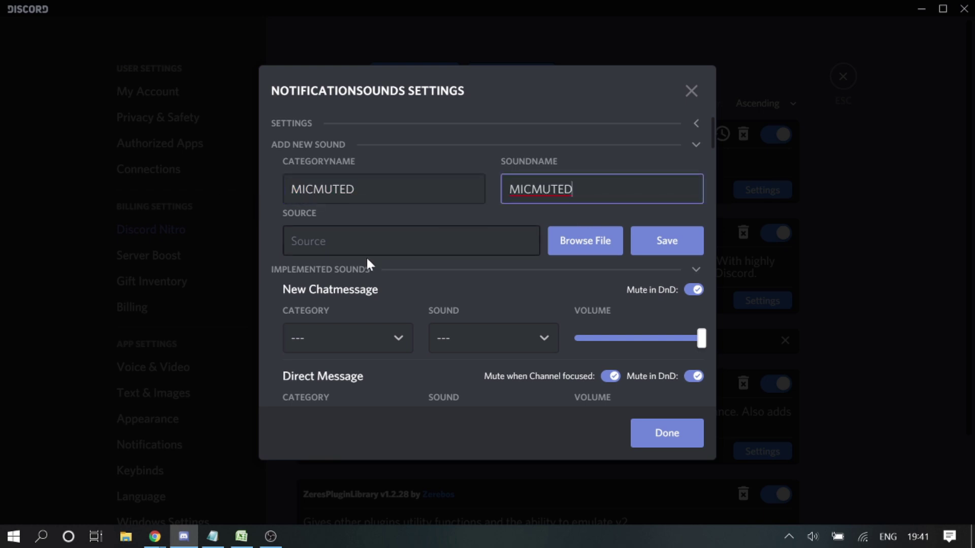
{"action": "key", "text": "Tab"}
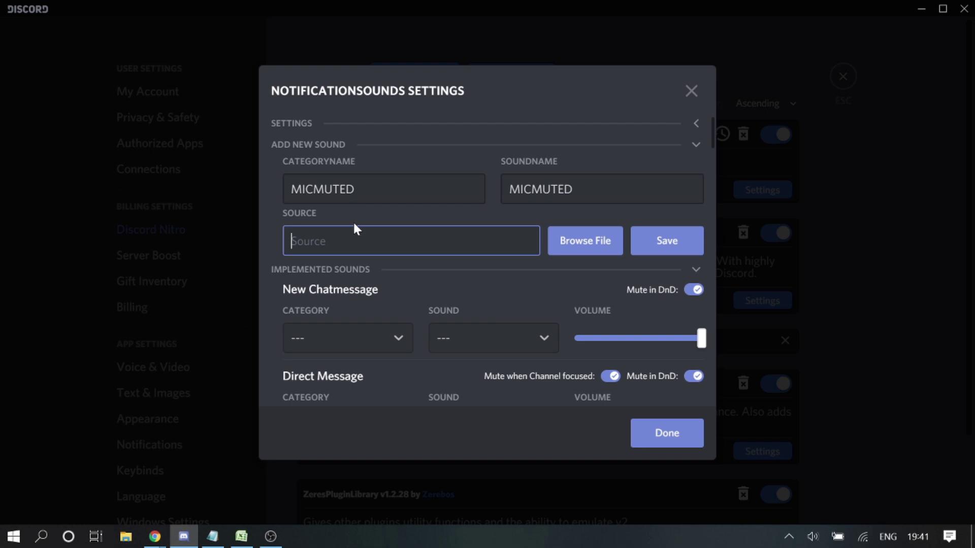
Preview the Mic muted and Mic activated clips on 101soundboards' TeamSpeak Female Sounds board.
{"action": "mouse_move", "coordinate": [154, 536]}
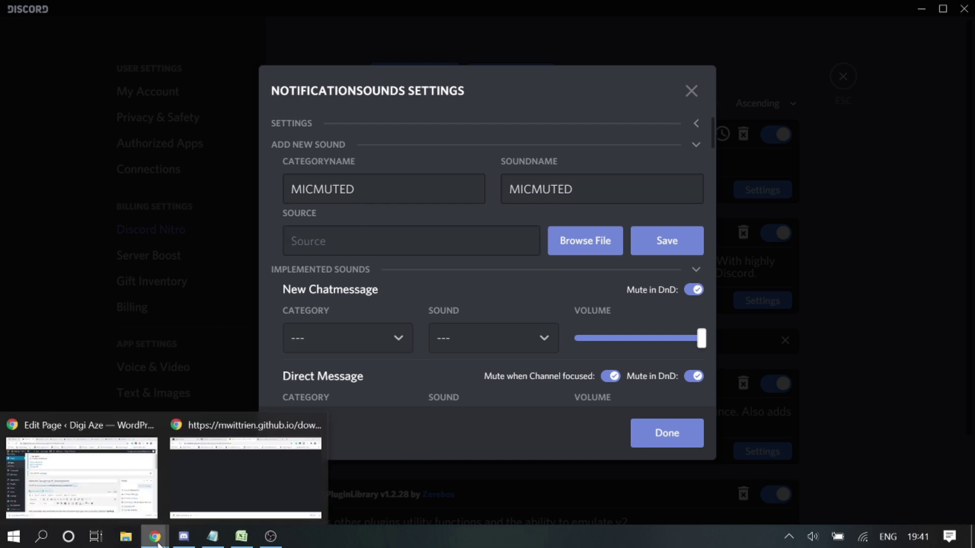
{"action": "left_click", "coordinate": [187, 478]}
{"action": "left_click", "coordinate": [590, 10]}
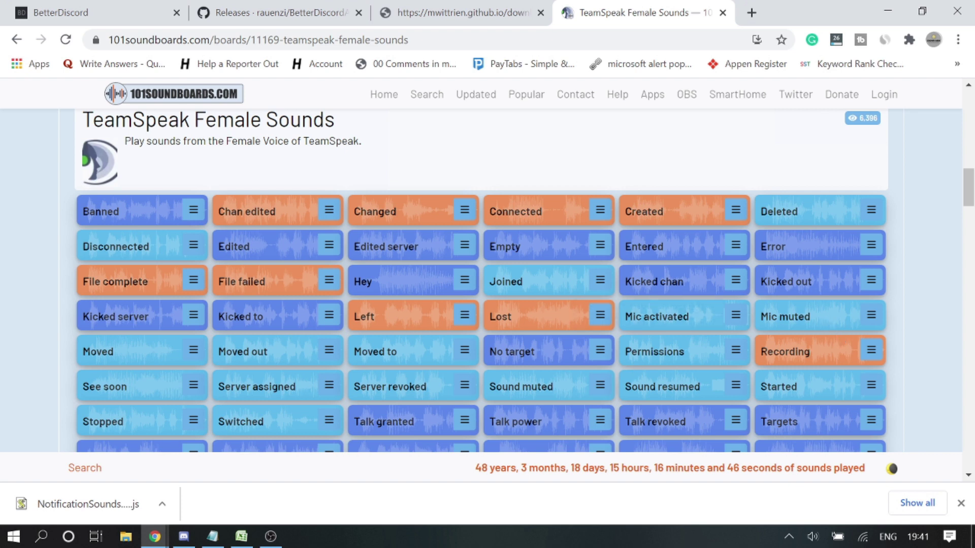
{"action": "left_click", "coordinate": [790, 318]}
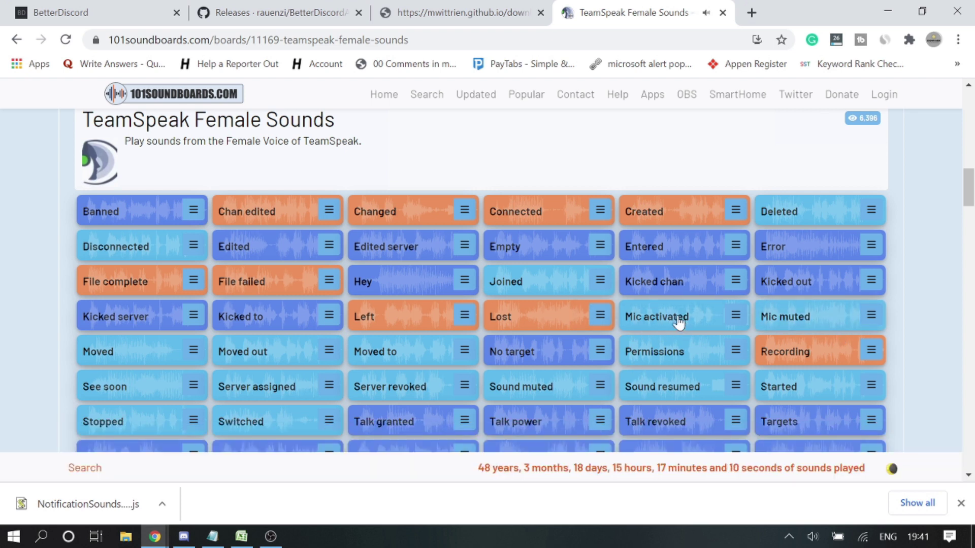
{"action": "left_click", "coordinate": [676, 320]}
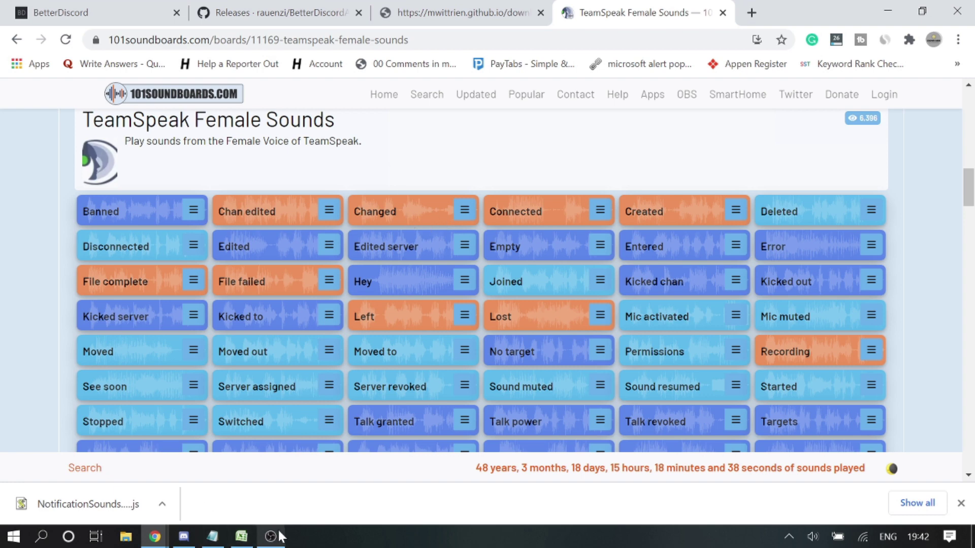
{"action": "left_click", "coordinate": [182, 536]}
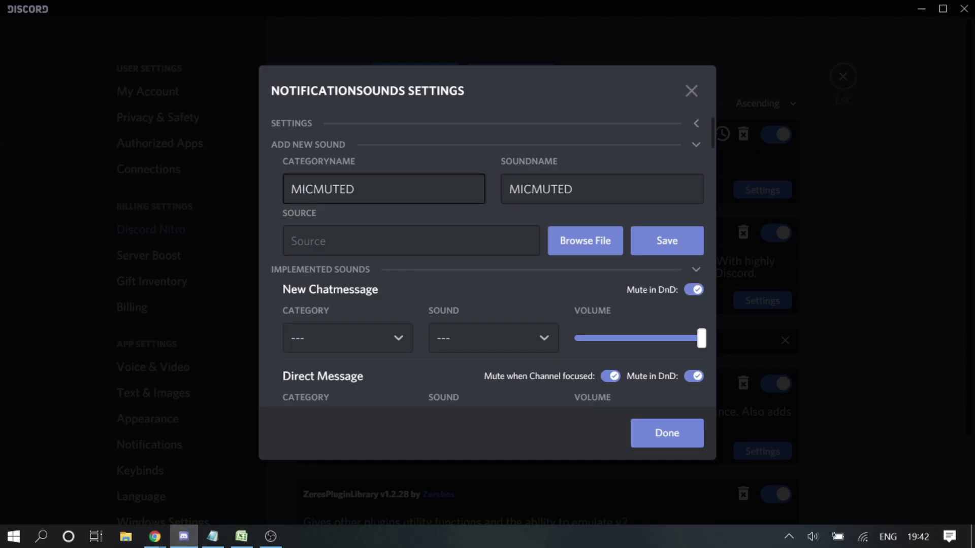
Try Browse File for the MICMUTED source, then collapse Add New and Implemented Sounds and expand Unimplemented Sounds.
{"action": "left_click", "coordinate": [570, 248]}
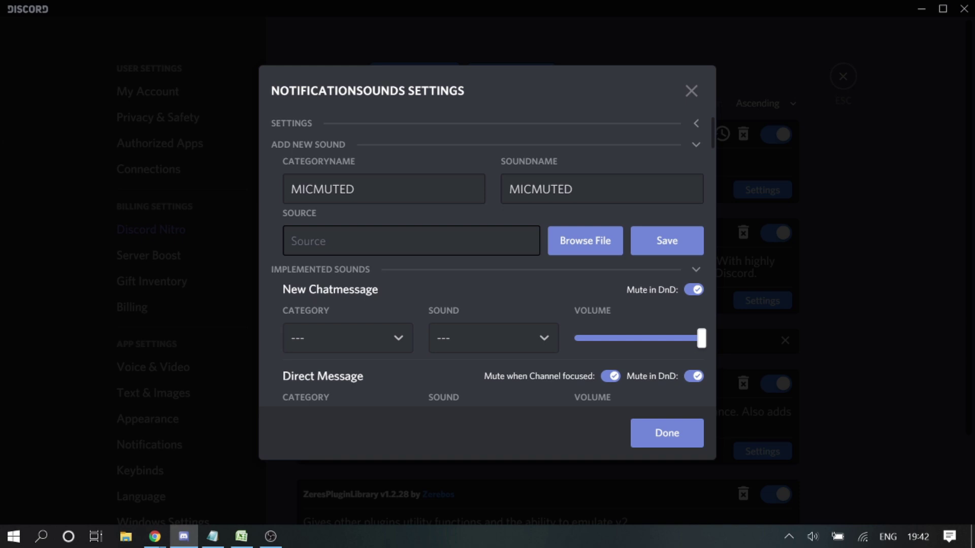
{"action": "left_click", "coordinate": [578, 247]}
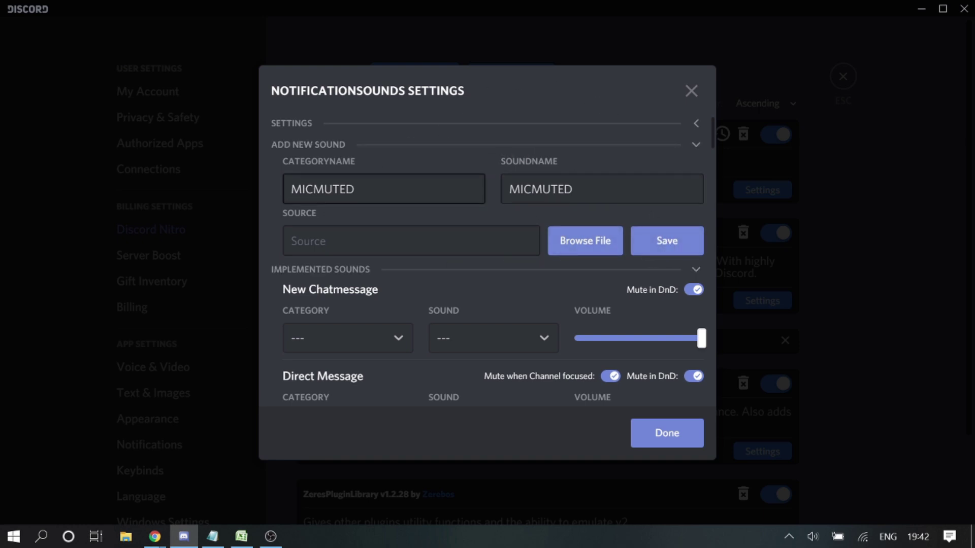
{"action": "left_click", "coordinate": [696, 146]}
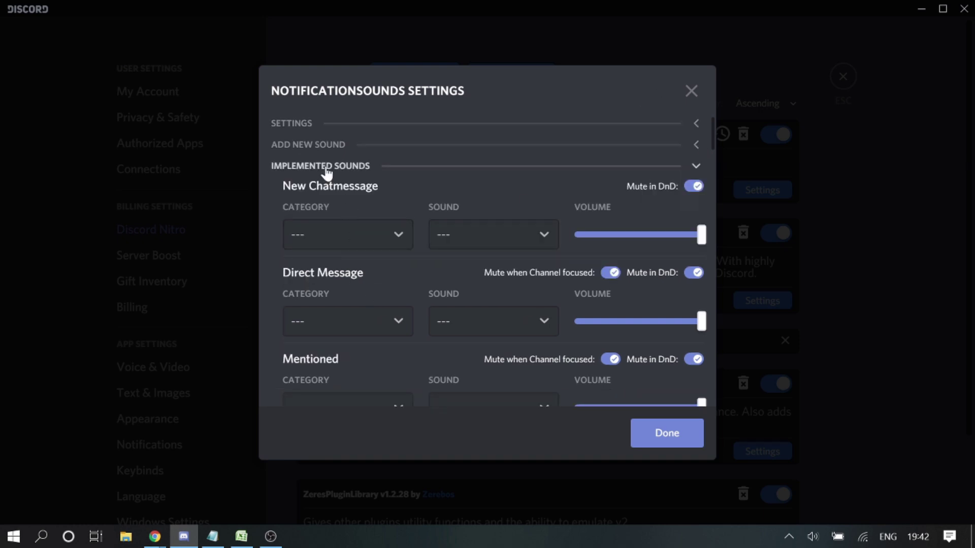
{"action": "left_click", "coordinate": [696, 168]}
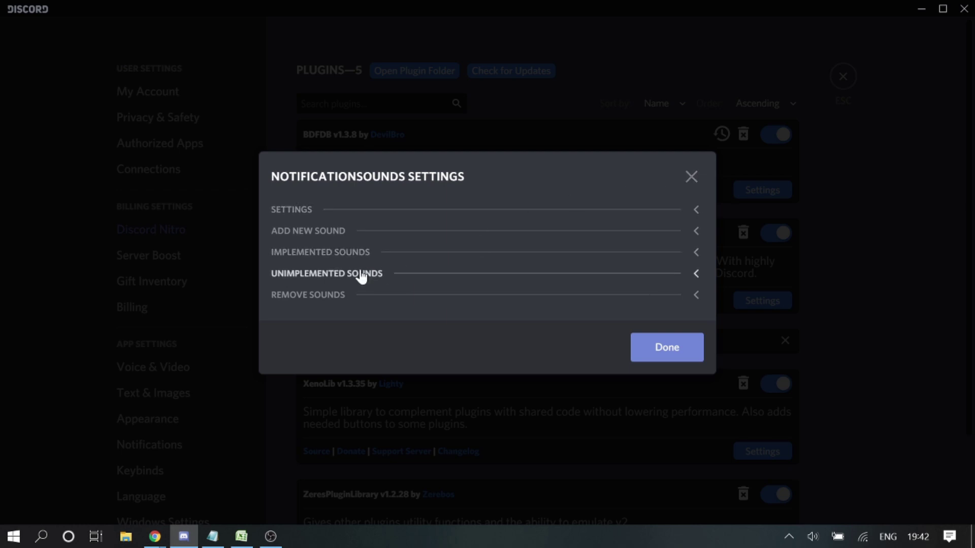
{"action": "left_click", "coordinate": [401, 277]}
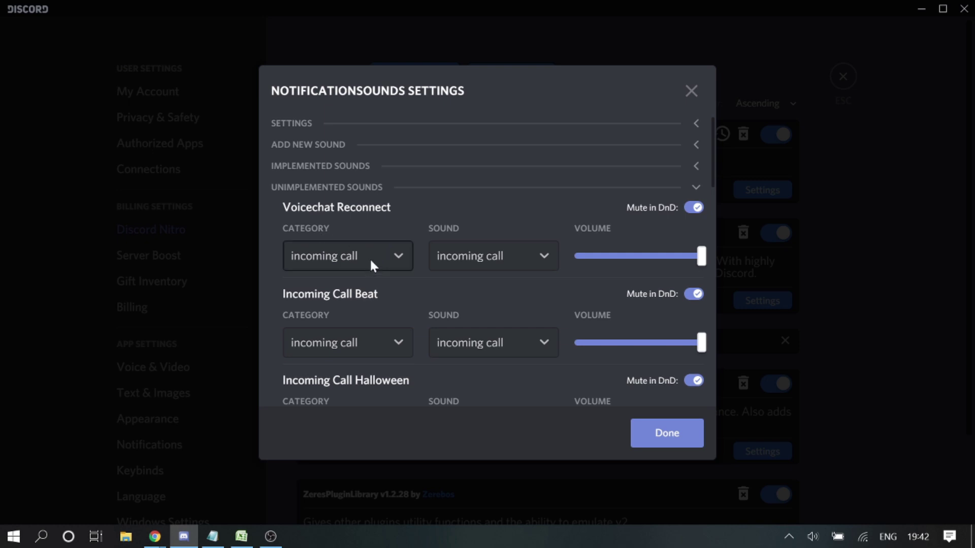
Check the Voicechat Reconnect sound choices and adjust its volume slider.
{"action": "left_click", "coordinate": [495, 259]}
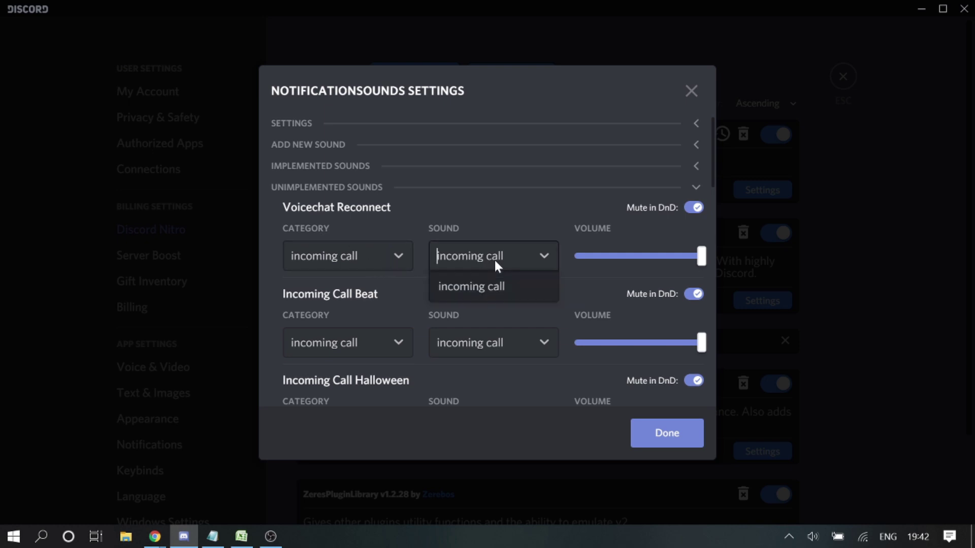
{"action": "left_click", "coordinate": [495, 260]}
{"action": "scroll", "coordinate": [426, 269], "scroll_direction": "down", "scroll_amount": 2}
{"action": "scroll", "coordinate": [376, 259], "scroll_direction": "up", "scroll_amount": 2}
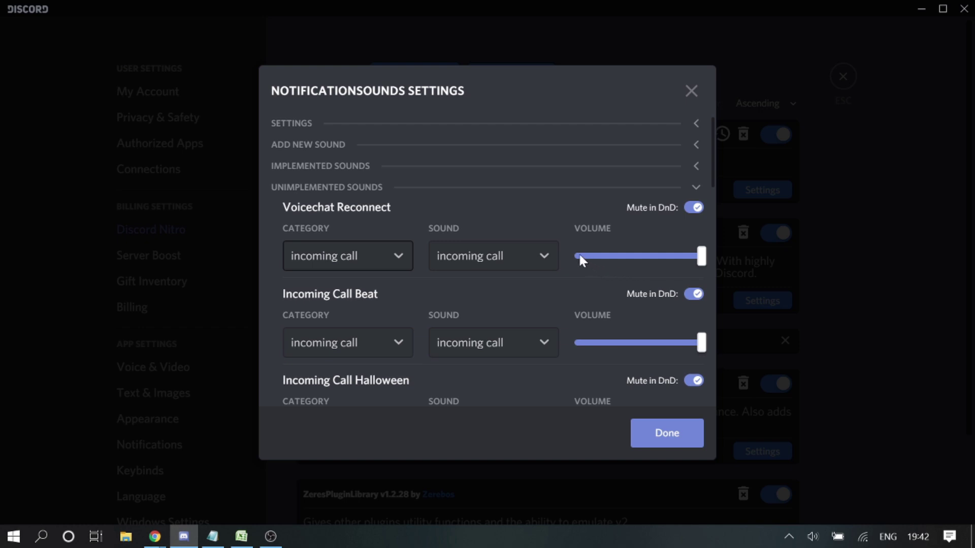
{"action": "left_click_drag", "start_coordinate": [579, 257], "coordinate": [703, 256]}
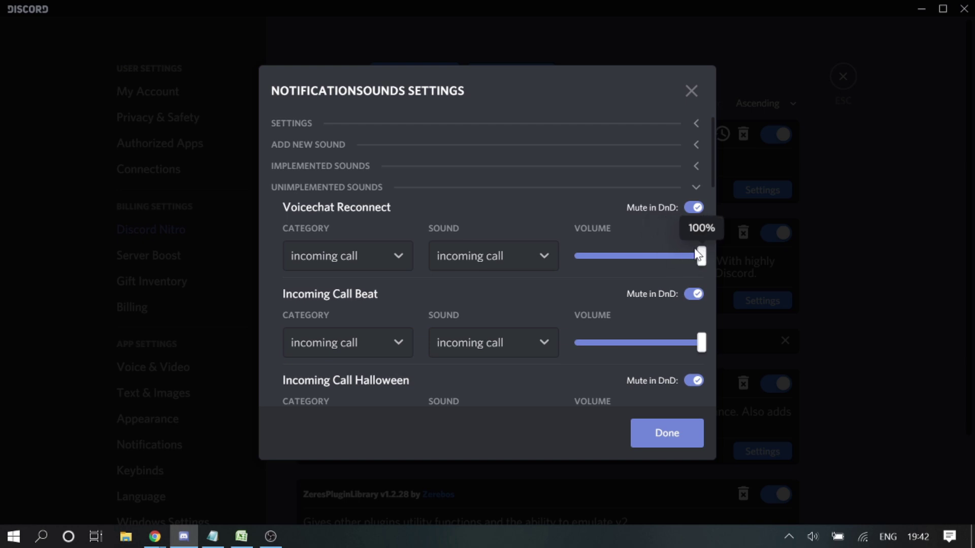
Close the NotificationSounds dialog and reopen User Settings on the BandagedBD Plugins page.
{"action": "left_click", "coordinate": [666, 440]}
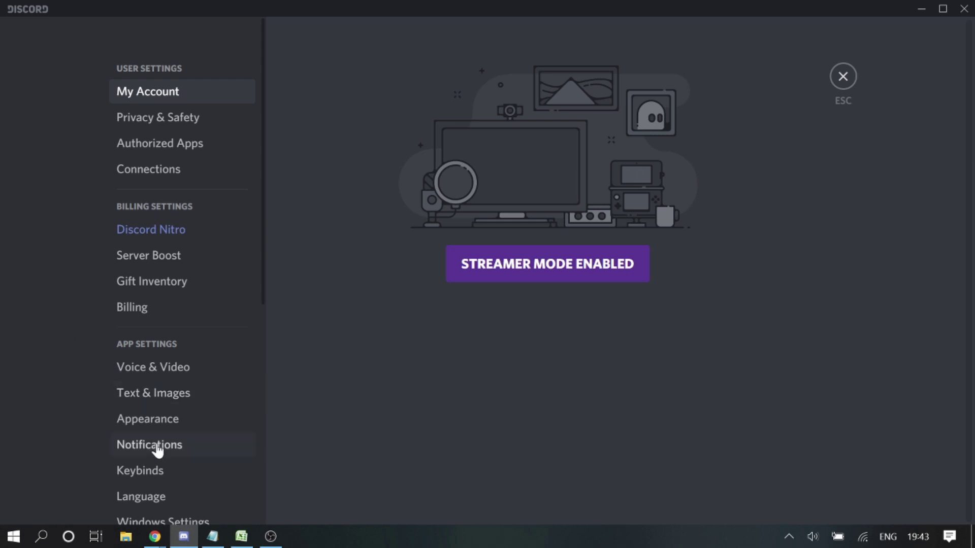
{"action": "scroll", "coordinate": [158, 457], "scroll_direction": "down", "scroll_amount": 3}
{"action": "scroll", "coordinate": [158, 460], "scroll_direction": "down", "scroll_amount": 5}
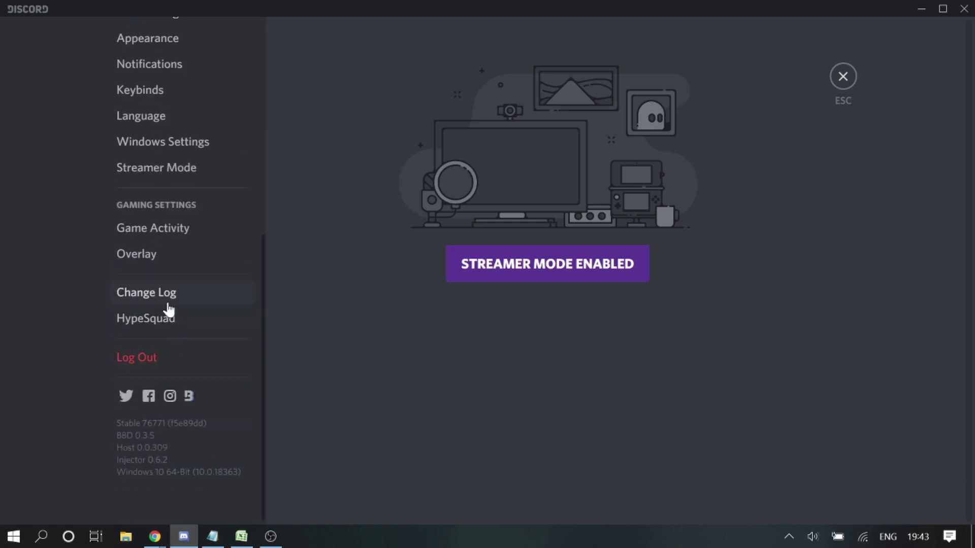
{"action": "left_click", "coordinate": [843, 79]}
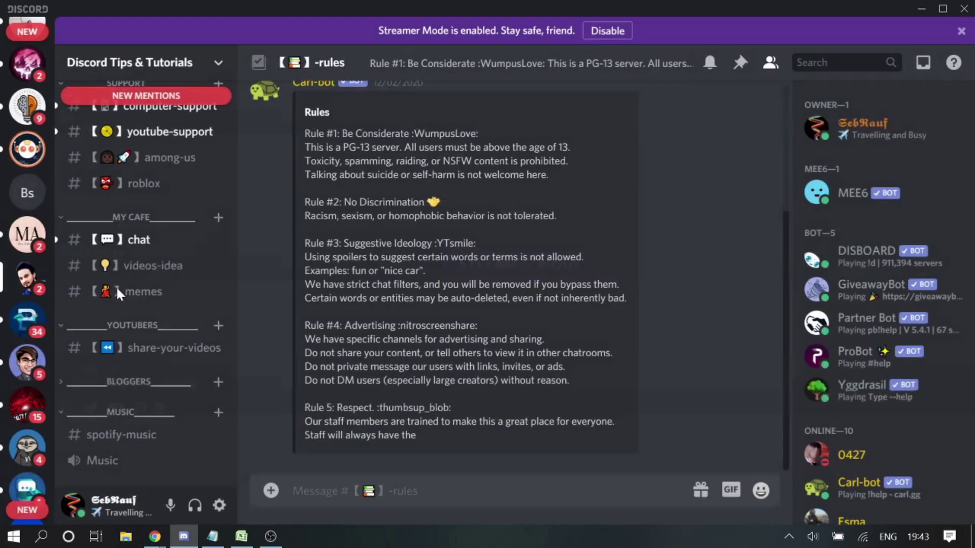
{"action": "left_click", "coordinate": [219, 505]}
{"action": "scroll", "coordinate": [223, 495], "scroll_direction": "down", "scroll_amount": 5}
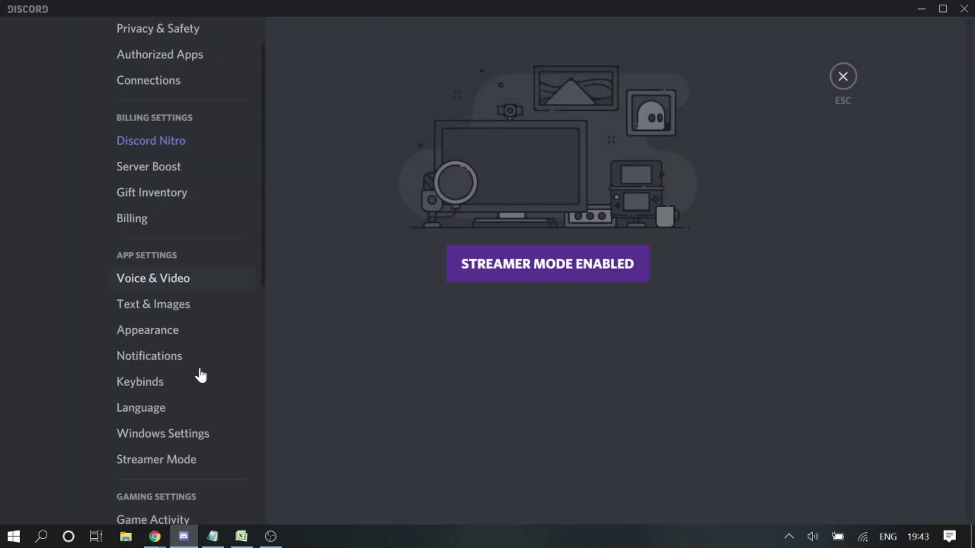
{"action": "scroll", "coordinate": [163, 451], "scroll_direction": "down", "scroll_amount": 6}
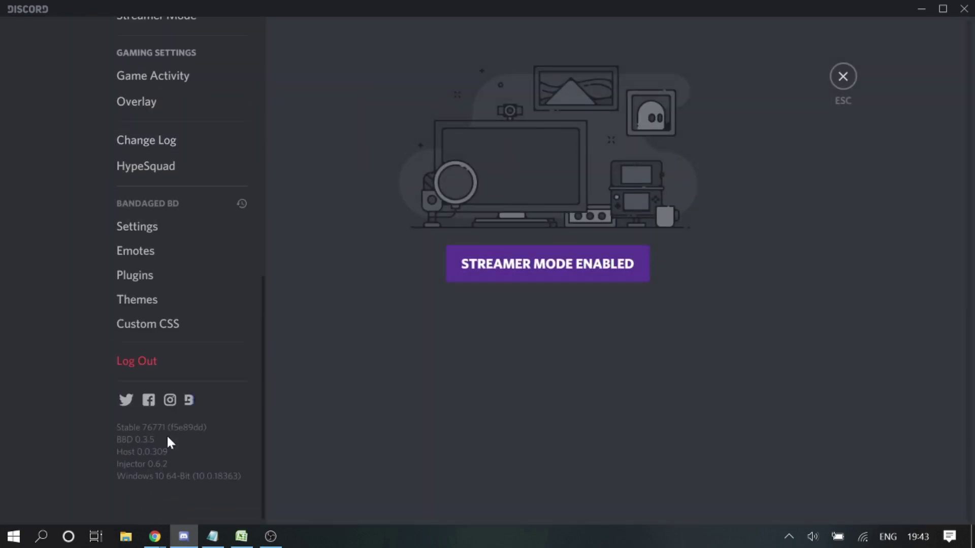
{"action": "left_click", "coordinate": [153, 295]}
{"action": "left_click", "coordinate": [150, 275]}
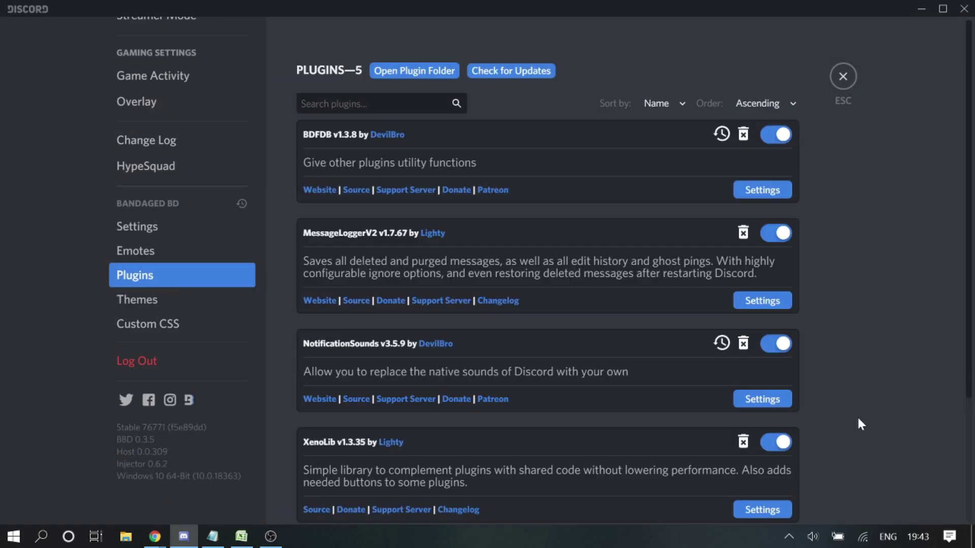
Reopen NotificationSounds settings, toggle Implemented Sounds, and expand Unimplemented Sounds.
{"action": "left_click", "coordinate": [762, 399]}
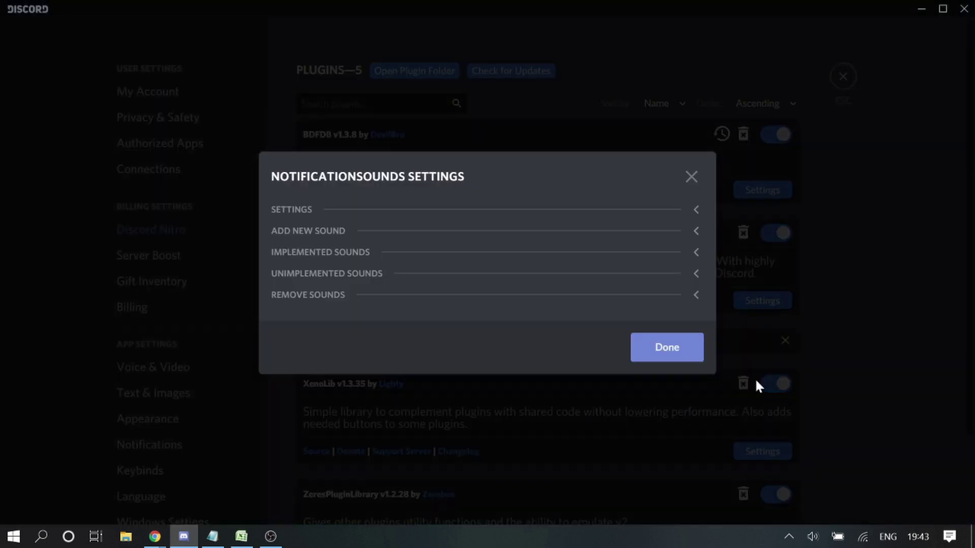
{"action": "left_click", "coordinate": [414, 253]}
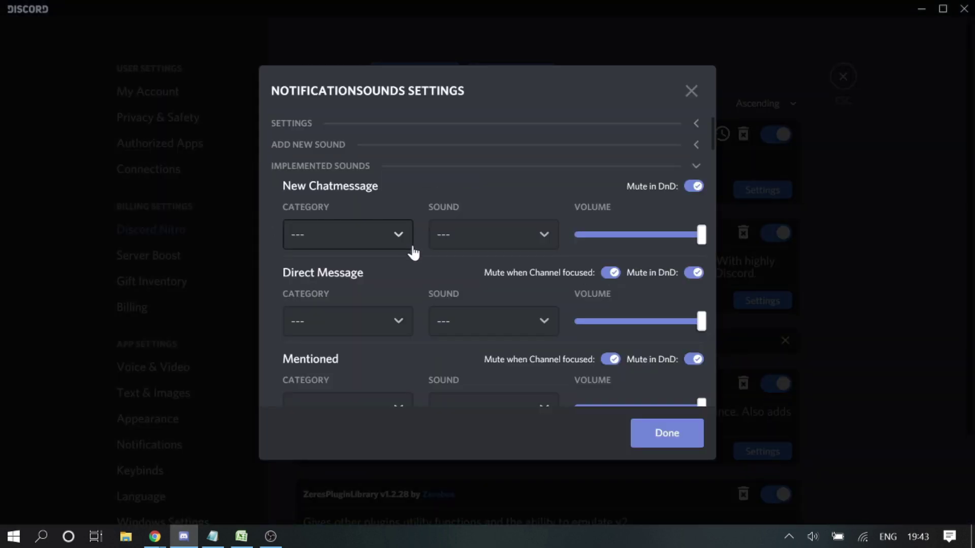
{"action": "left_click", "coordinate": [693, 171]}
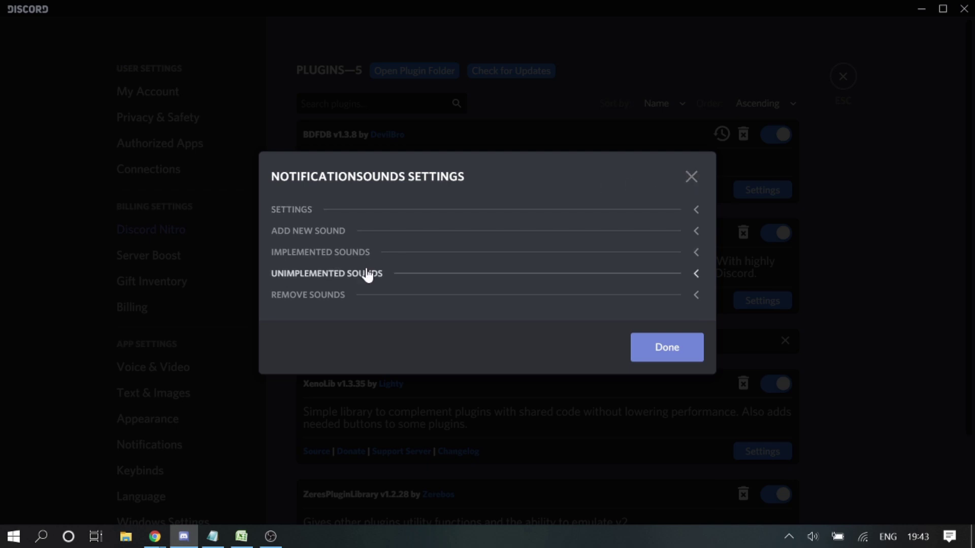
{"action": "left_click", "coordinate": [394, 275]}
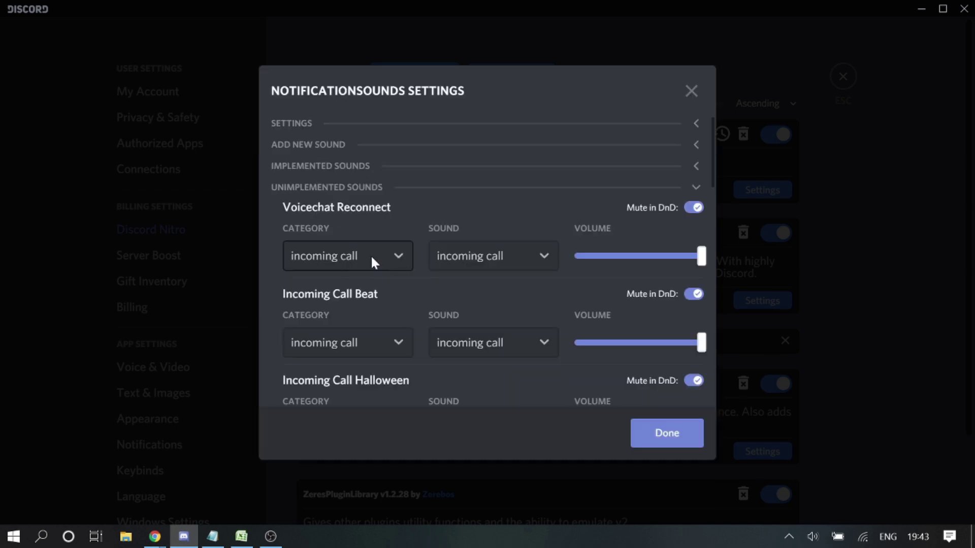
Browse the unimplemented sounds list from Voicechat Reconnect to Overlay Unlocked.
{"action": "scroll", "coordinate": [372, 251], "scroll_direction": "down", "scroll_amount": 3}
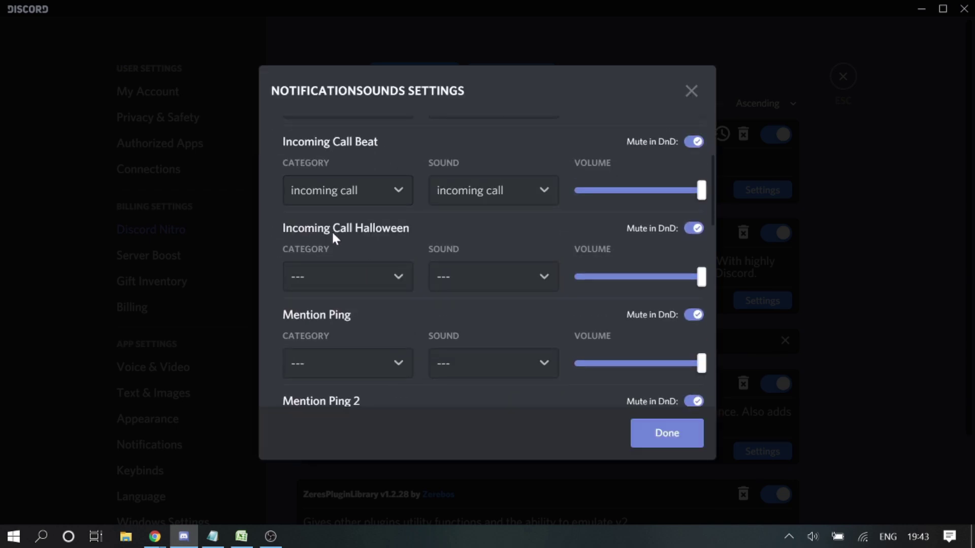
{"action": "scroll", "coordinate": [336, 327], "scroll_direction": "down", "scroll_amount": 7}
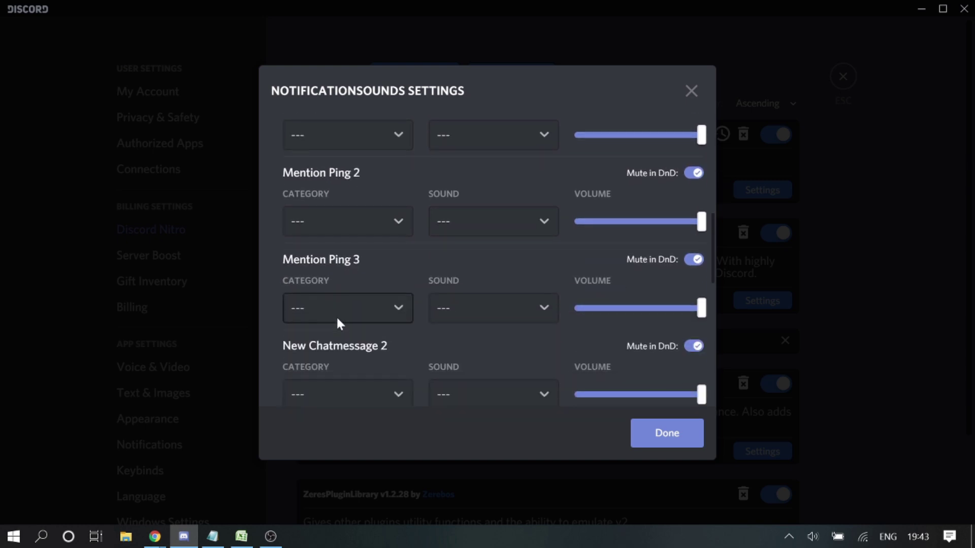
{"action": "scroll", "coordinate": [340, 312], "scroll_direction": "down", "scroll_amount": 6}
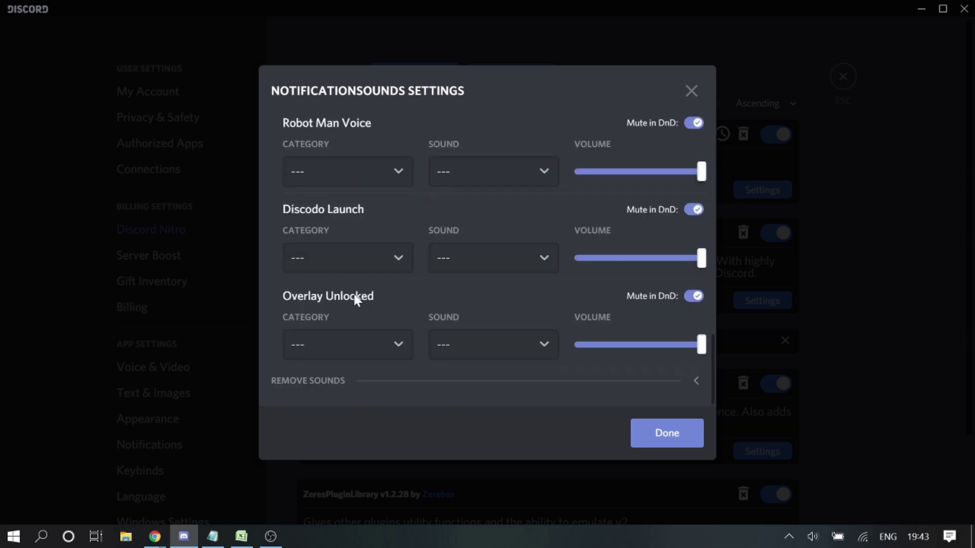
{"action": "scroll", "coordinate": [355, 290], "scroll_direction": "up", "scroll_amount": 2}
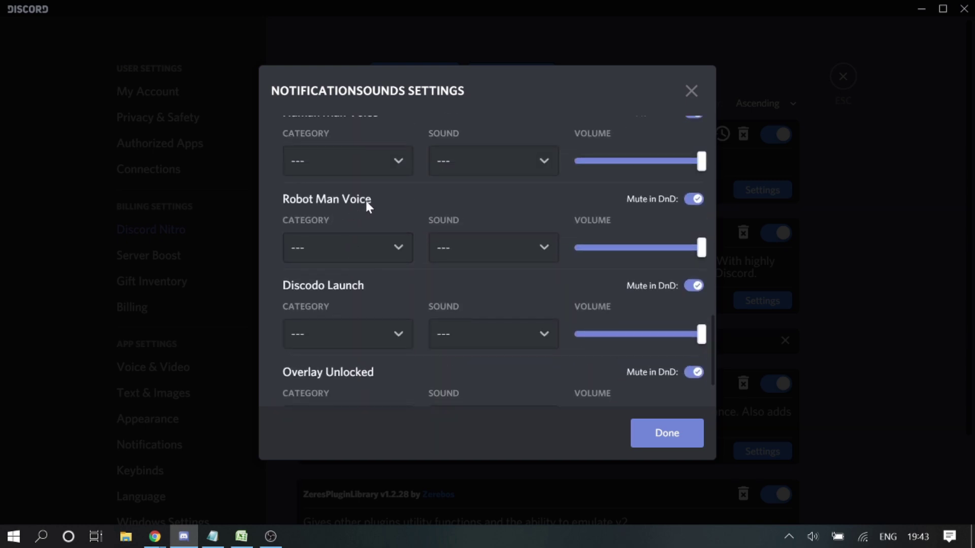
{"action": "scroll", "coordinate": [400, 267], "scroll_direction": "down", "scroll_amount": 2}
{"action": "scroll", "coordinate": [398, 272], "scroll_direction": "up", "scroll_amount": 7}
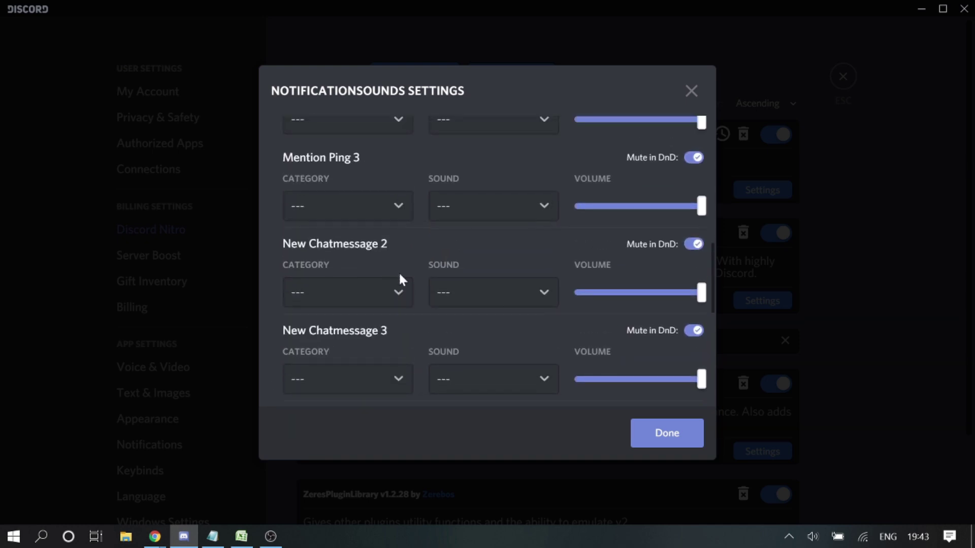
{"action": "scroll", "coordinate": [397, 268], "scroll_direction": "up", "scroll_amount": 8}
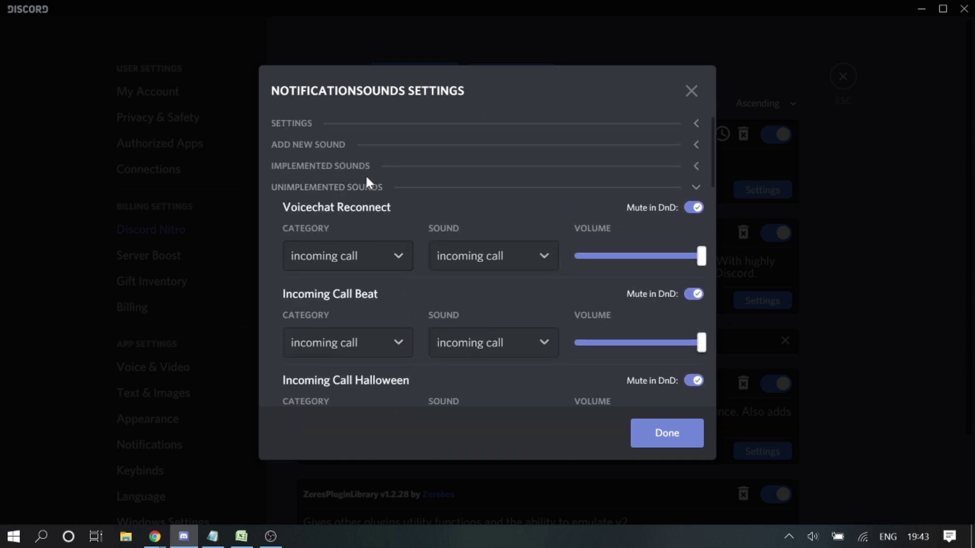
Expand Implemented Sounds and check the Direct Message category choices without changing them.
{"action": "left_click", "coordinate": [366, 171]}
{"action": "left_click", "coordinate": [389, 171]}
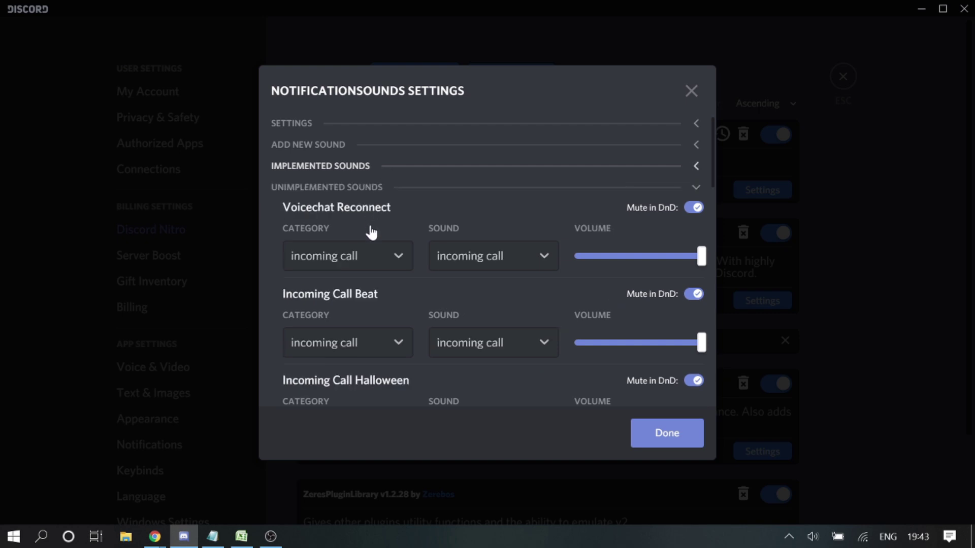
{"action": "left_click", "coordinate": [390, 172]}
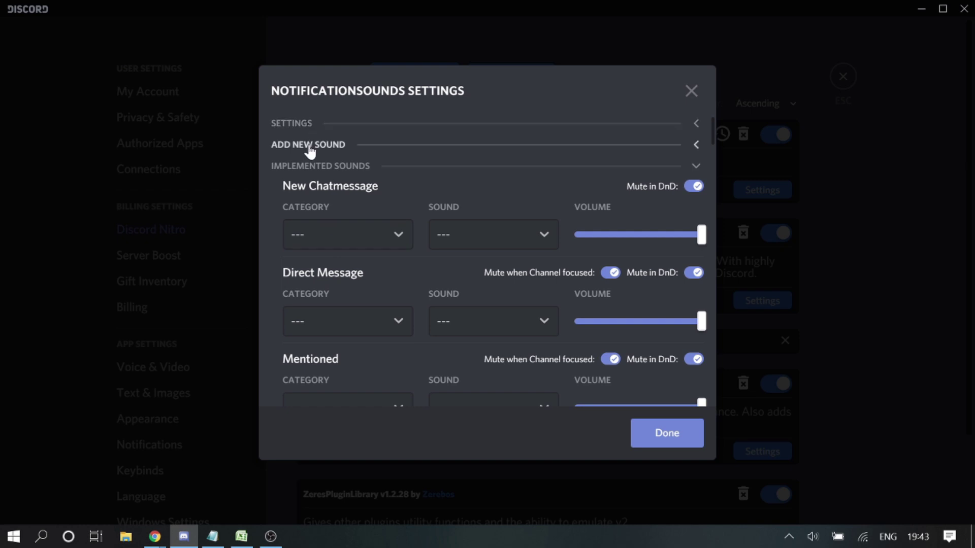
{"action": "left_click", "coordinate": [342, 331]}
{"action": "scroll", "coordinate": [339, 337], "scroll_direction": "down", "scroll_amount": 3}
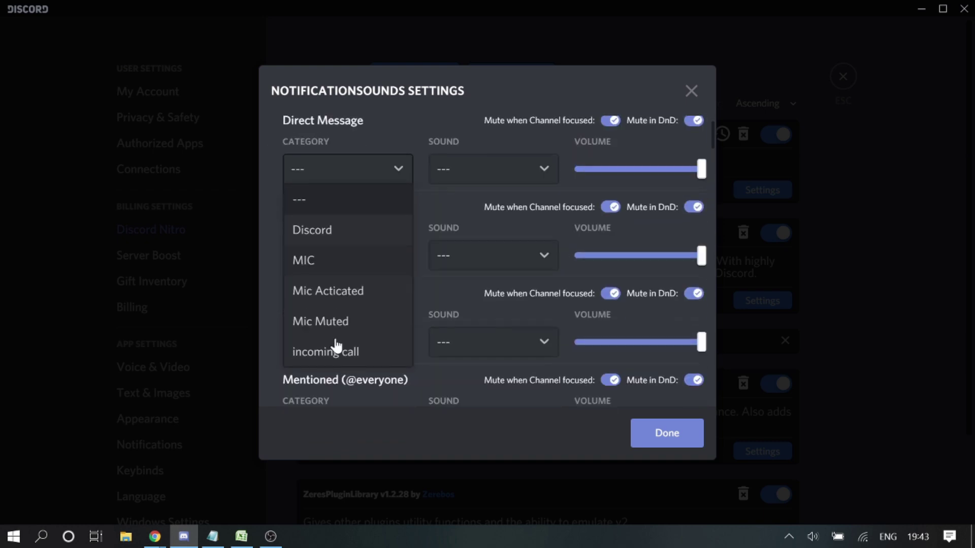
{"action": "left_click", "coordinate": [350, 164]}
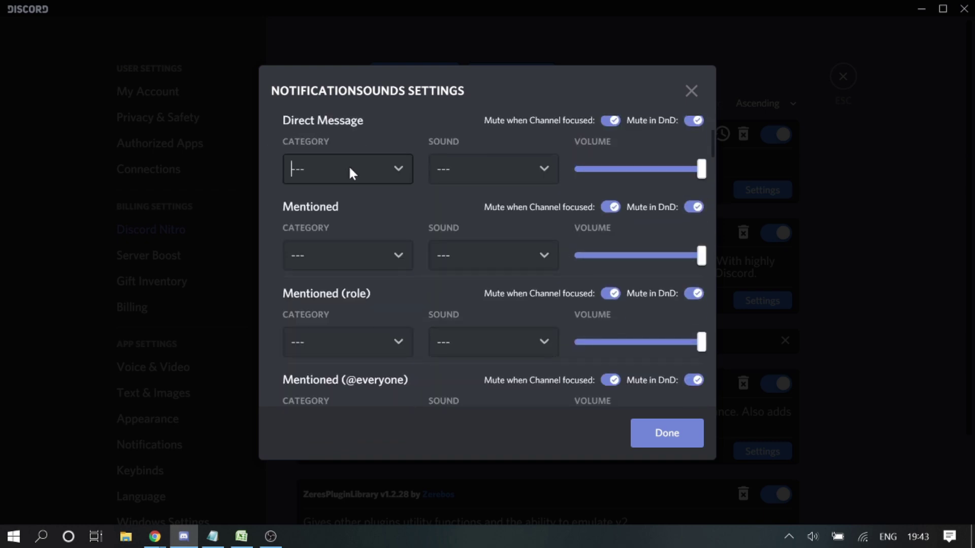
{"action": "scroll", "coordinate": [343, 244], "scroll_direction": "down", "scroll_amount": 6}
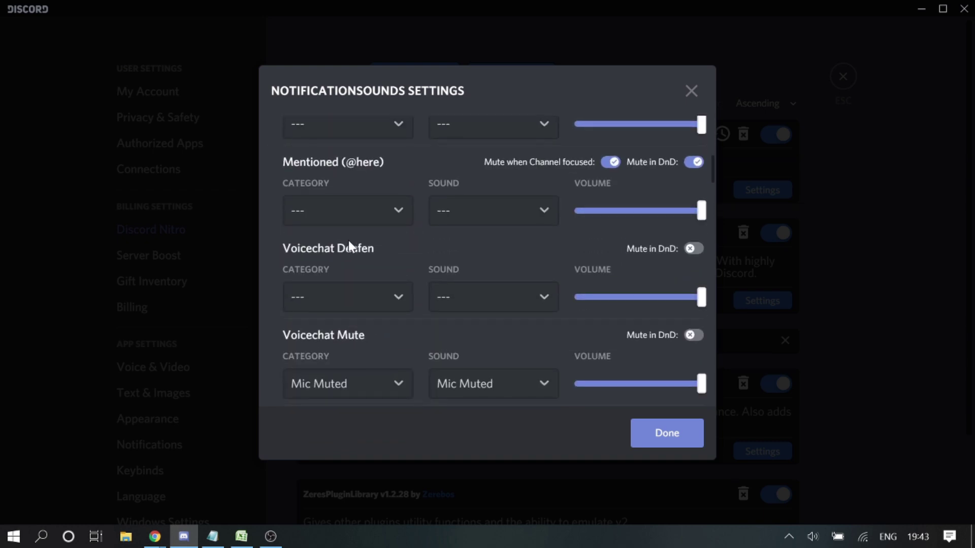
{"action": "scroll", "coordinate": [350, 245], "scroll_direction": "down", "scroll_amount": 1}
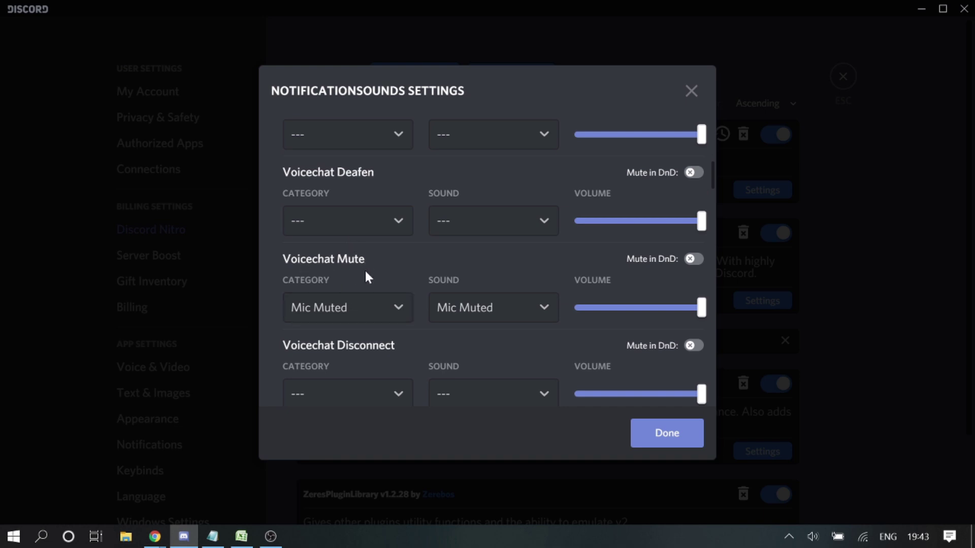
Set the Voicechat Mute category to Mic Muted.
{"action": "left_click", "coordinate": [354, 312]}
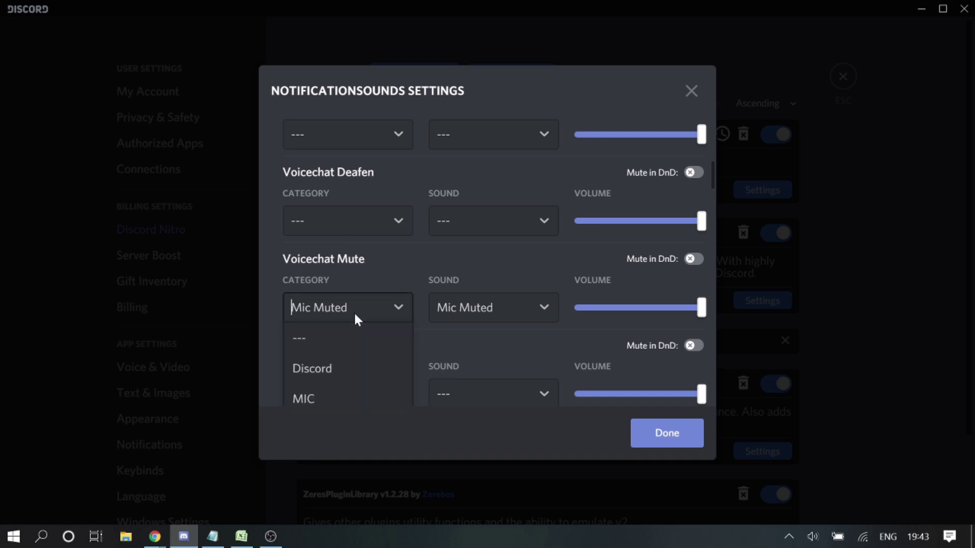
{"action": "scroll", "coordinate": [358, 307], "scroll_direction": "down", "scroll_amount": 1}
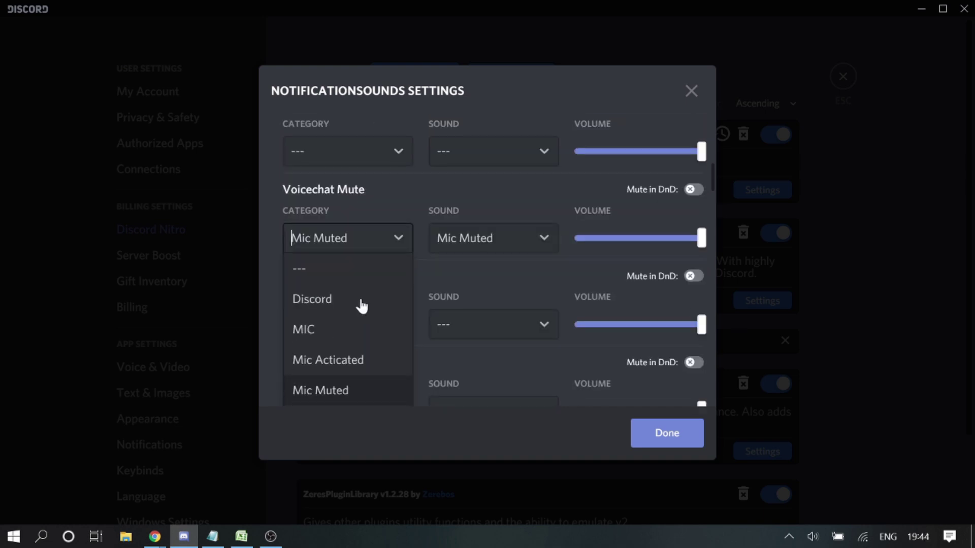
{"action": "left_click", "coordinate": [341, 383]}
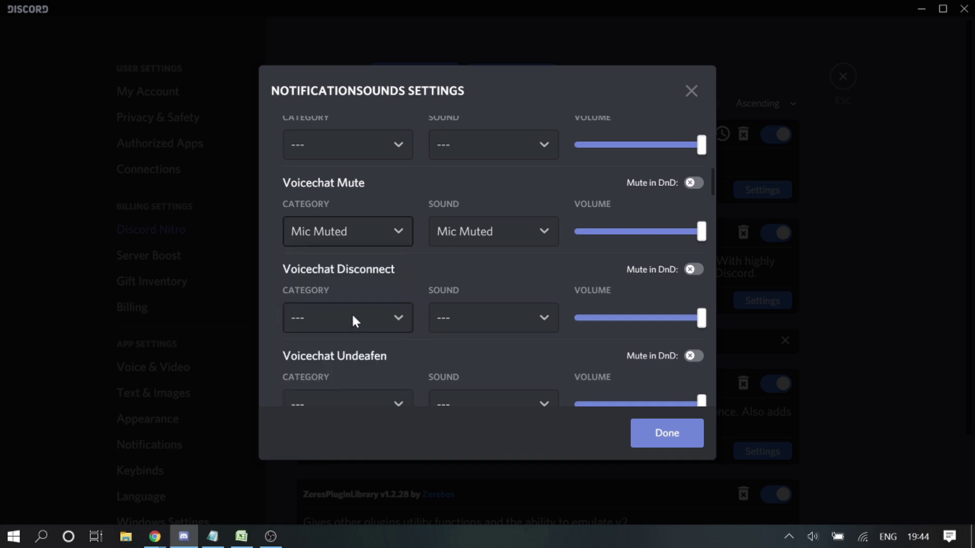
{"action": "scroll", "coordinate": [369, 319], "scroll_direction": "down", "scroll_amount": 3}
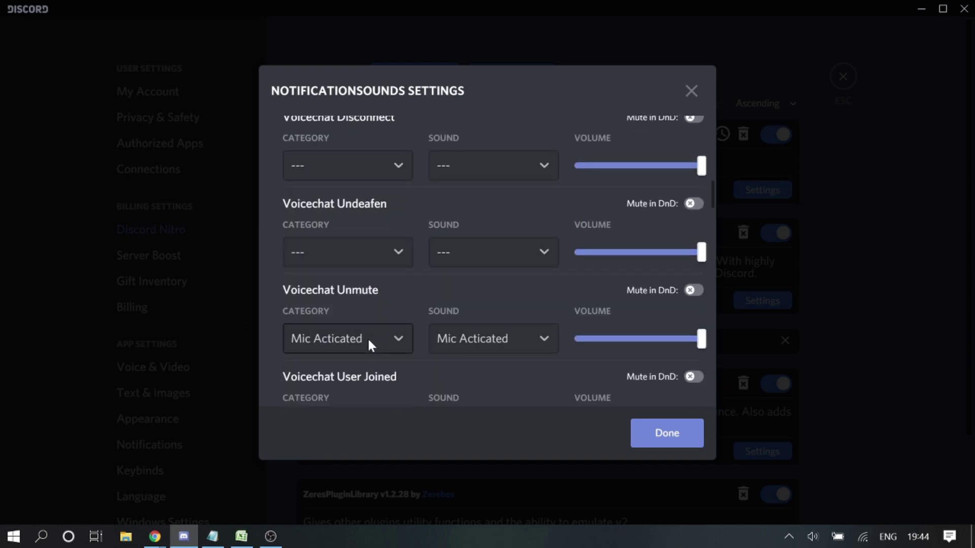
{"action": "scroll", "coordinate": [364, 334], "scroll_direction": "down", "scroll_amount": 3}
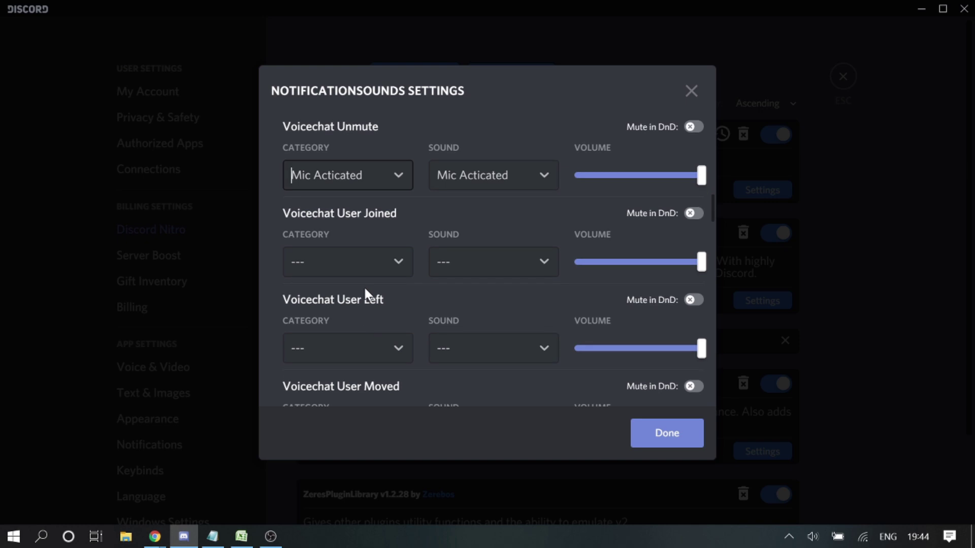
Keep Voicechat Unmute on Mic Acticated and close the settings with Done.
{"action": "left_click", "coordinate": [370, 170]}
{"action": "left_click", "coordinate": [345, 303]}
{"action": "left_click", "coordinate": [672, 435]}
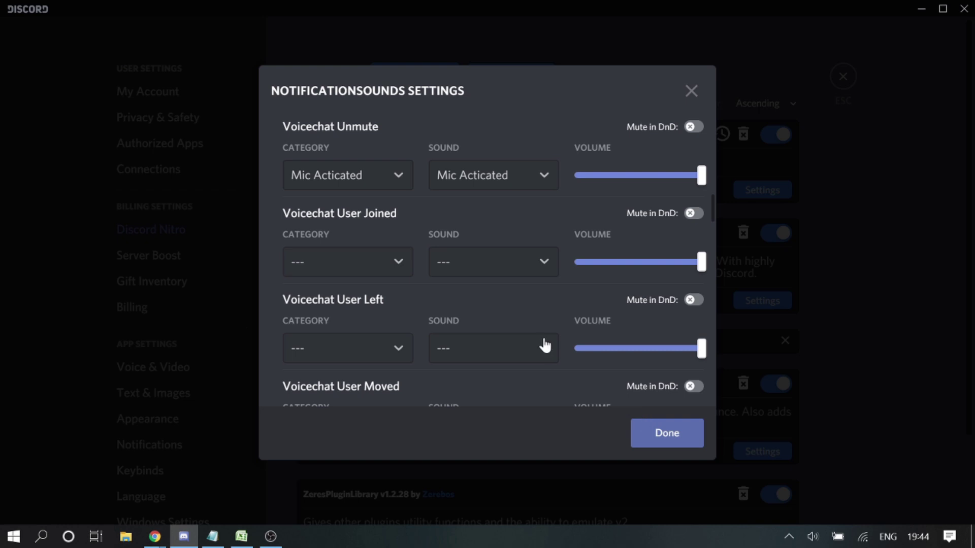
{"action": "left_click", "coordinate": [666, 430]}
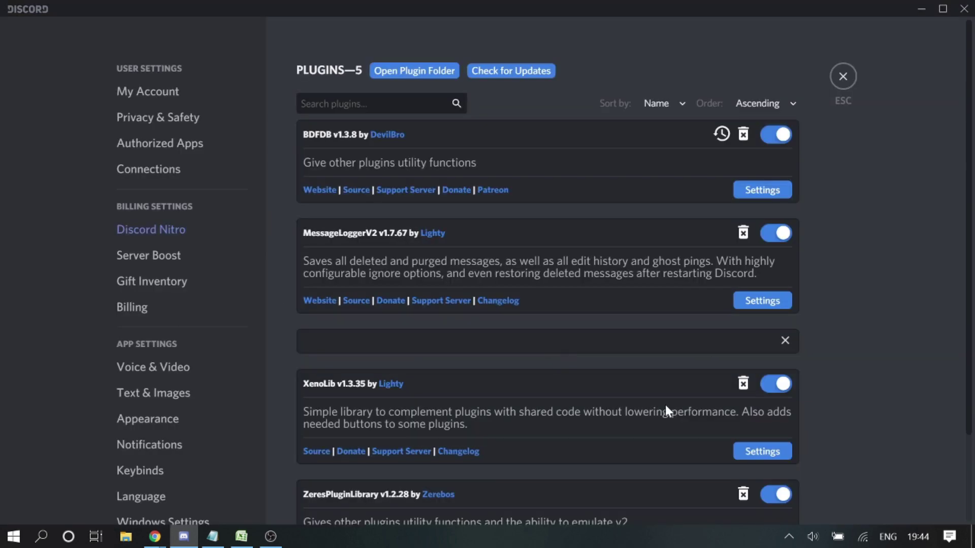
Exit User Settings and scroll to the Crown GEEK server's channels.
{"action": "left_click", "coordinate": [843, 76]}
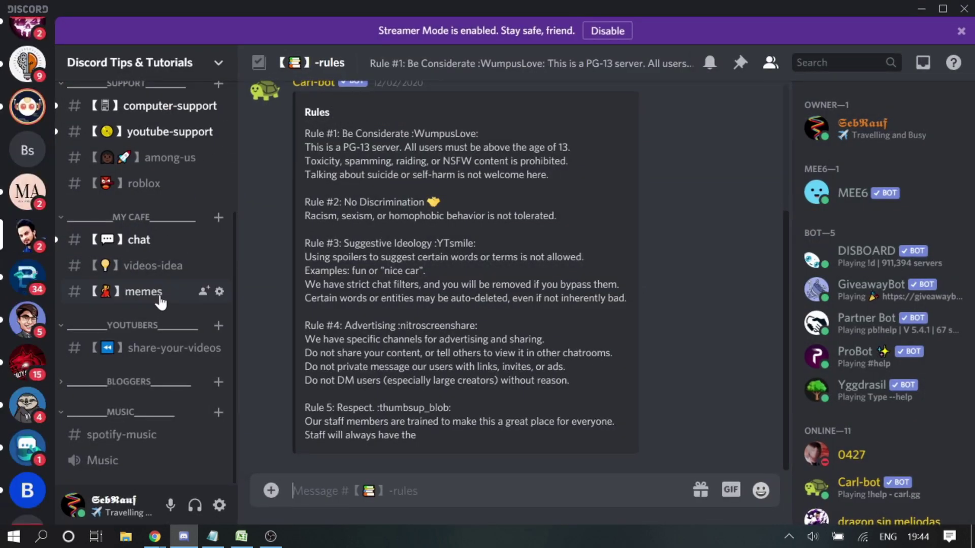
{"action": "scroll", "coordinate": [27, 371], "scroll_direction": "down", "scroll_amount": 6}
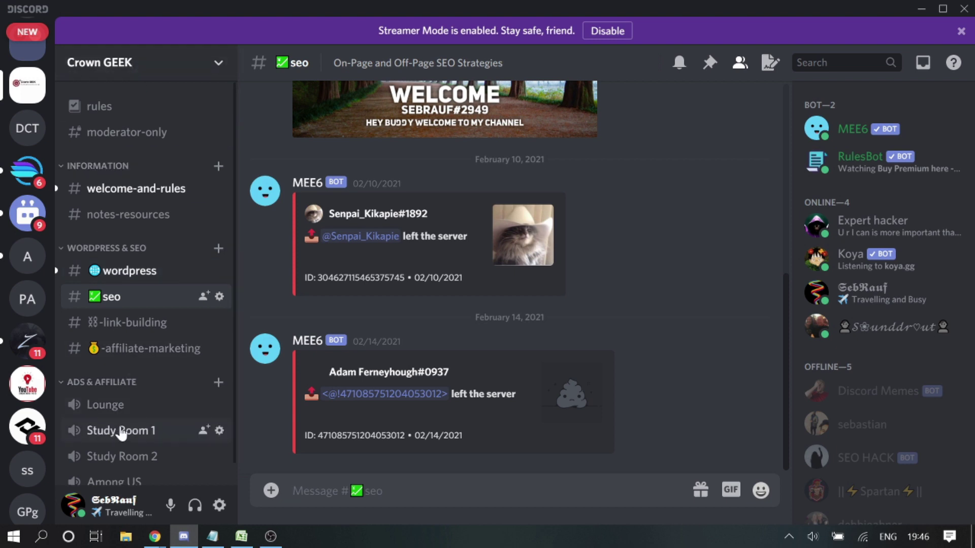
{"action": "scroll", "coordinate": [125, 413], "scroll_direction": "down", "scroll_amount": 1}
{"action": "left_click", "coordinate": [126, 393]}
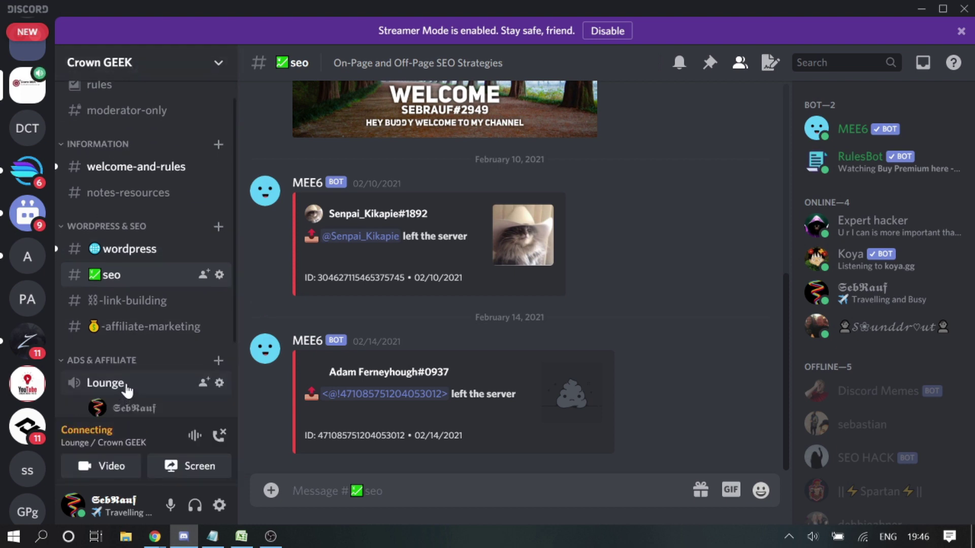
{"action": "scroll", "coordinate": [137, 341], "scroll_direction": "down", "scroll_amount": 4}
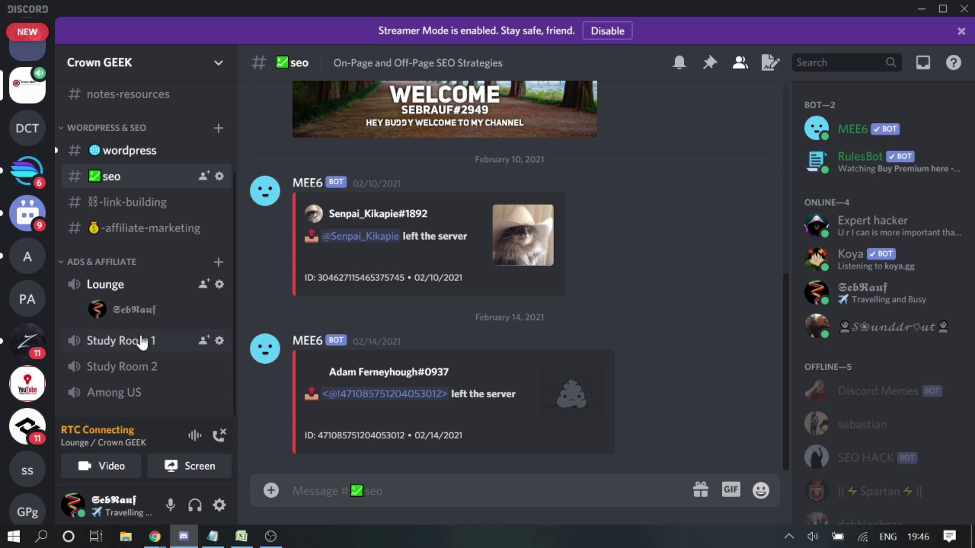
{"action": "right_click", "coordinate": [140, 309]}
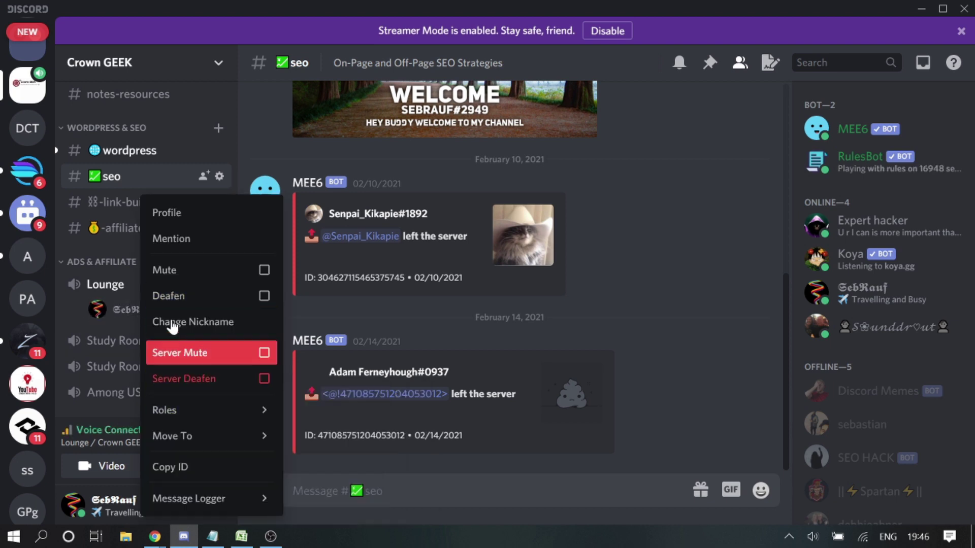
{"action": "left_click", "coordinate": [173, 271]}
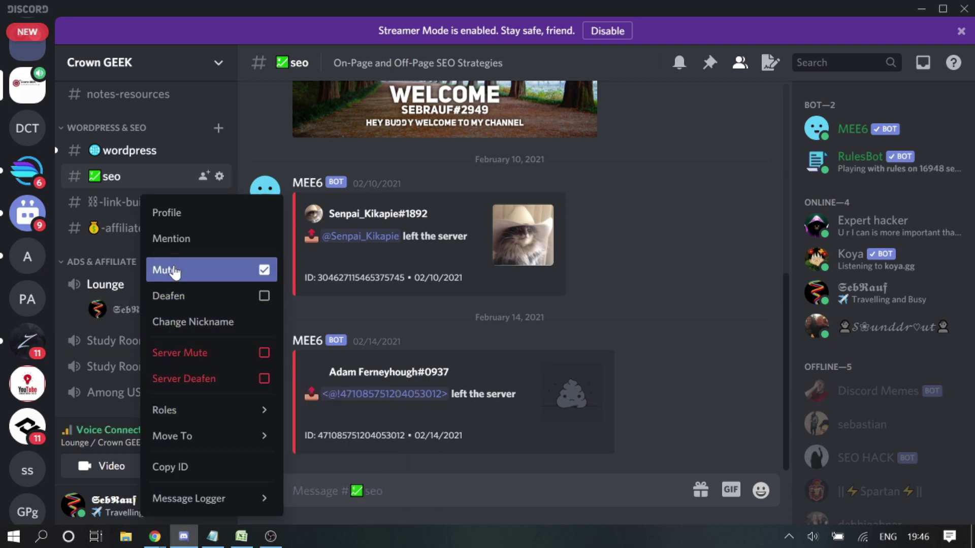
{"action": "left_click", "coordinate": [173, 271]}
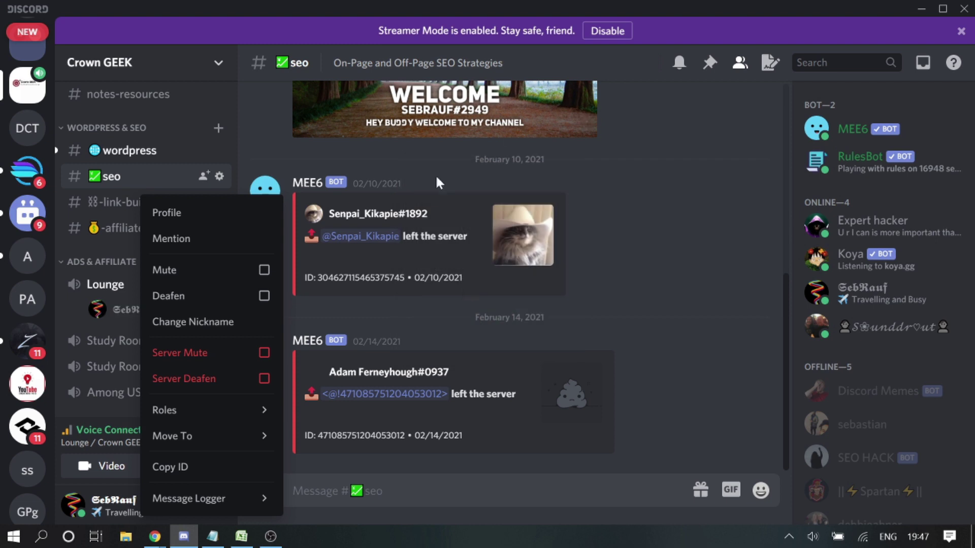
{"action": "left_click", "coordinate": [322, 463]}
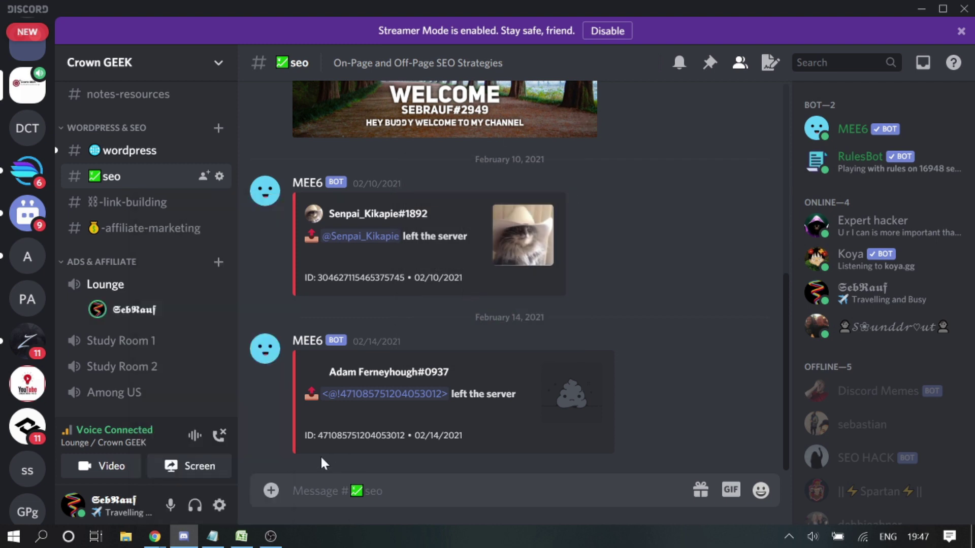
{"action": "left_click", "coordinate": [219, 436]}
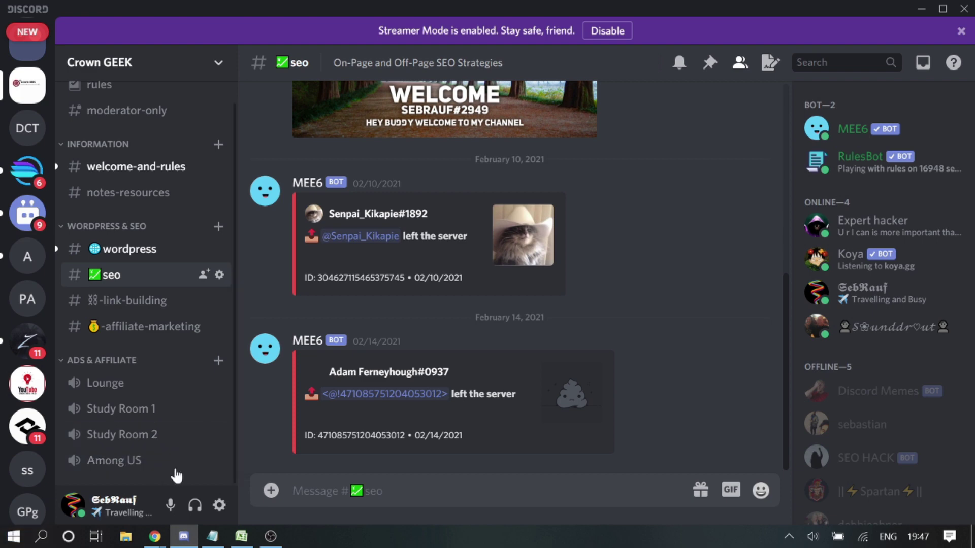
Open NotificationSounds settings from BandagedBD Plugins and expand Implemented Sounds.
{"action": "left_click", "coordinate": [219, 505]}
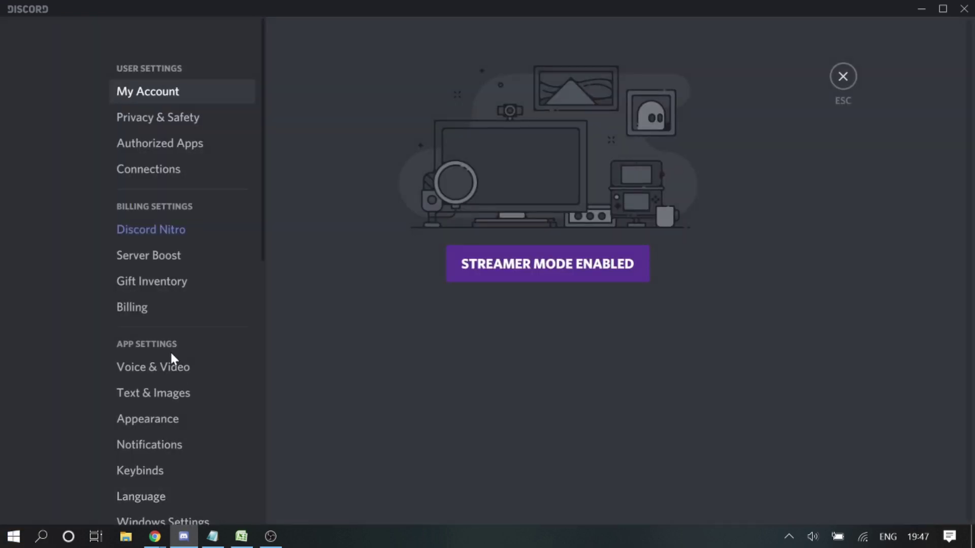
{"action": "scroll", "coordinate": [169, 351], "scroll_direction": "down", "scroll_amount": 6}
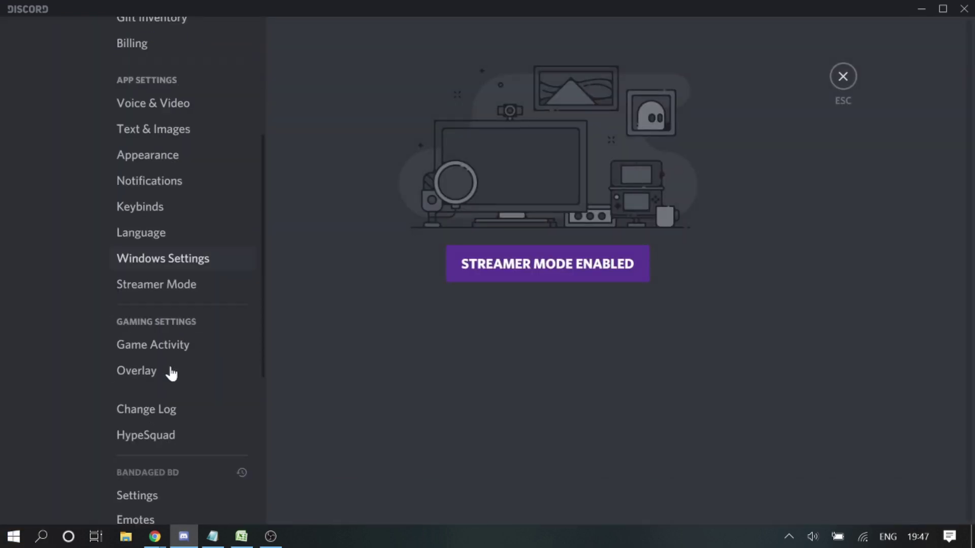
{"action": "scroll", "coordinate": [168, 427], "scroll_direction": "down", "scroll_amount": 2}
{"action": "left_click", "coordinate": [164, 426]}
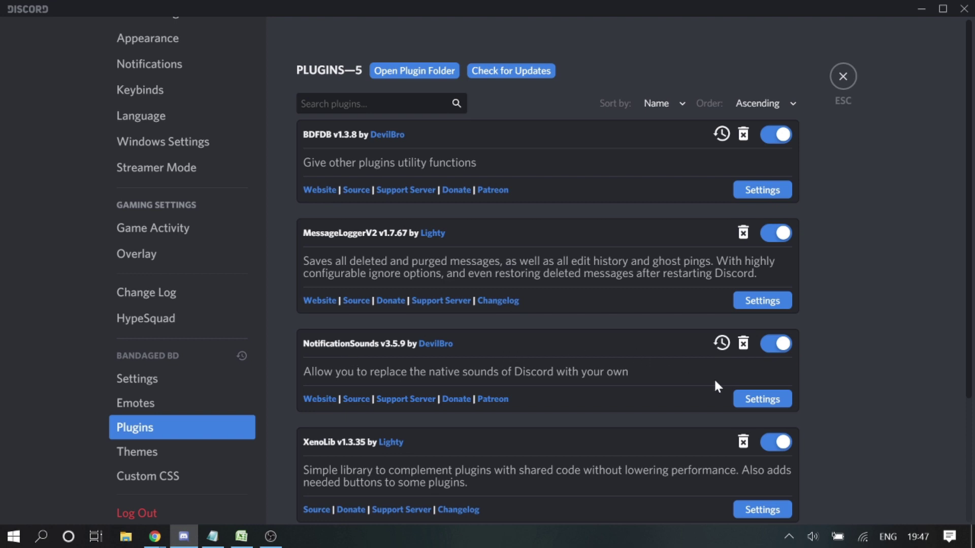
{"action": "left_click", "coordinate": [751, 399]}
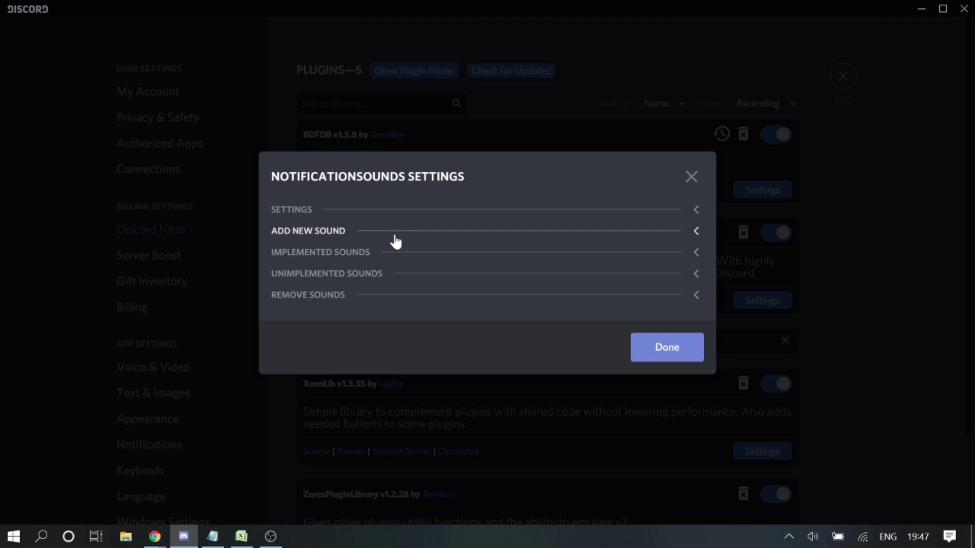
{"action": "left_click", "coordinate": [388, 253]}
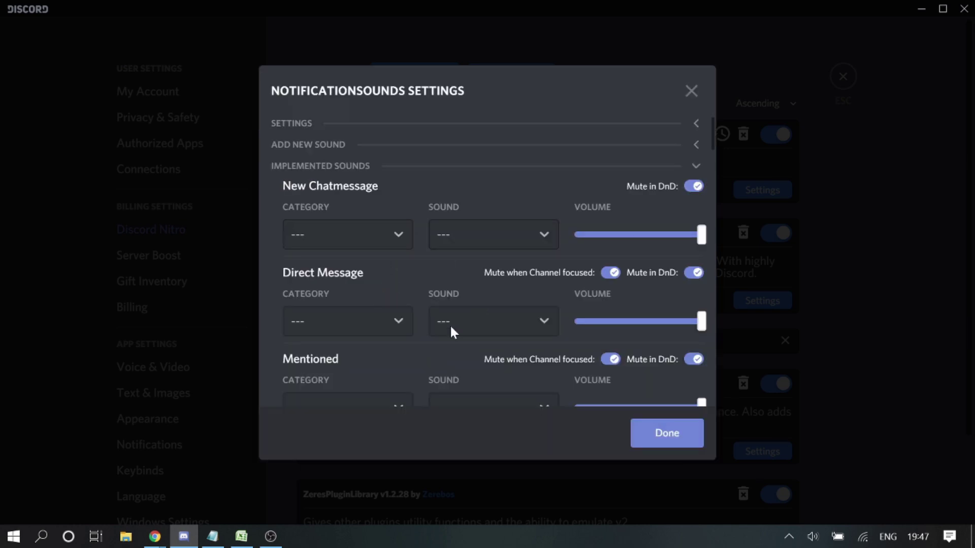